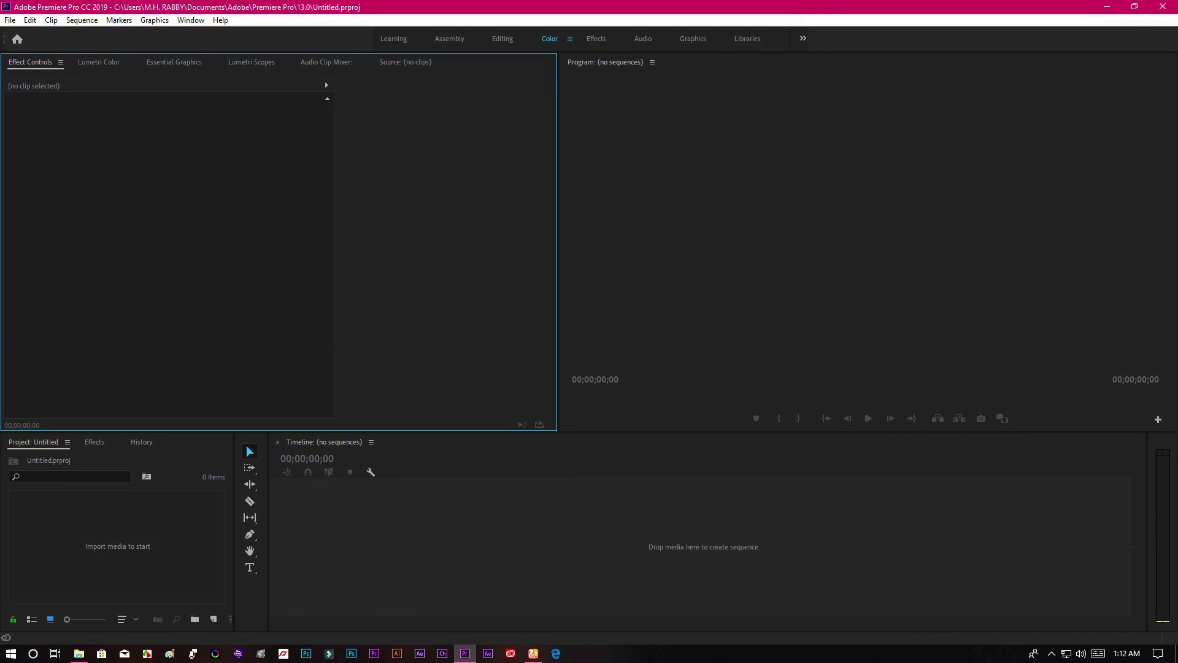
# Step: Import 180419_Boxing_06_04.mp4, build a sequence from it, preview it and park at 00:00:05:06
pyautogui.moveTo(0, 561); pyautogui.dragTo(92, 568)
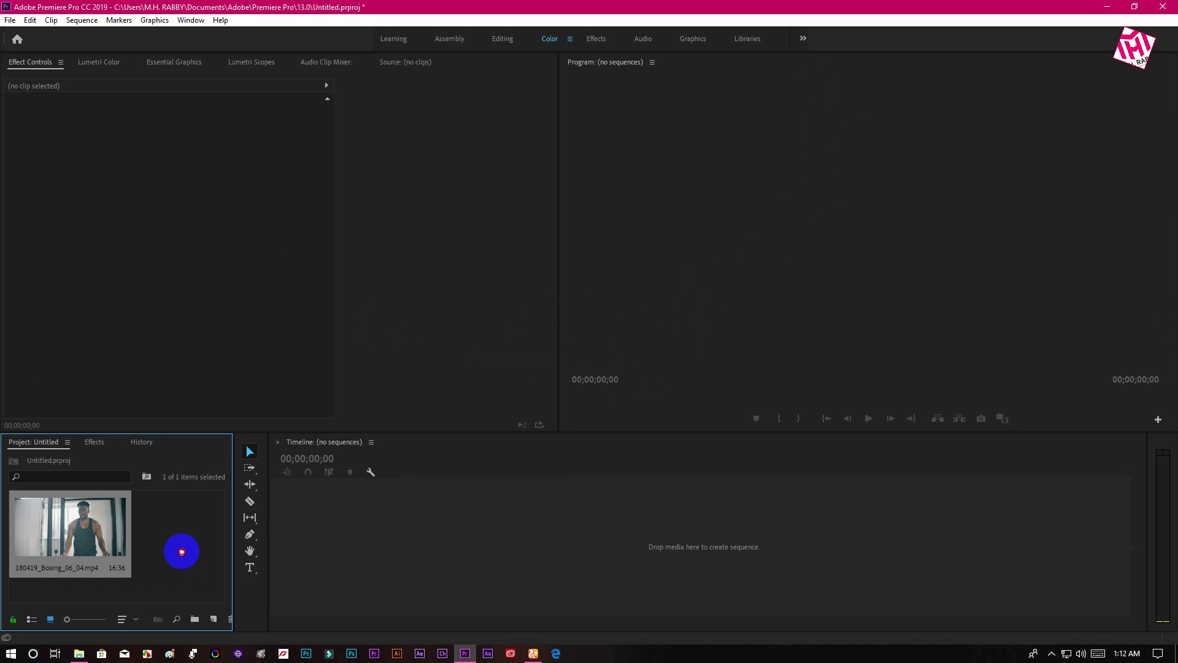
pyautogui.moveTo(181, 551); pyautogui.dragTo(644, 558)
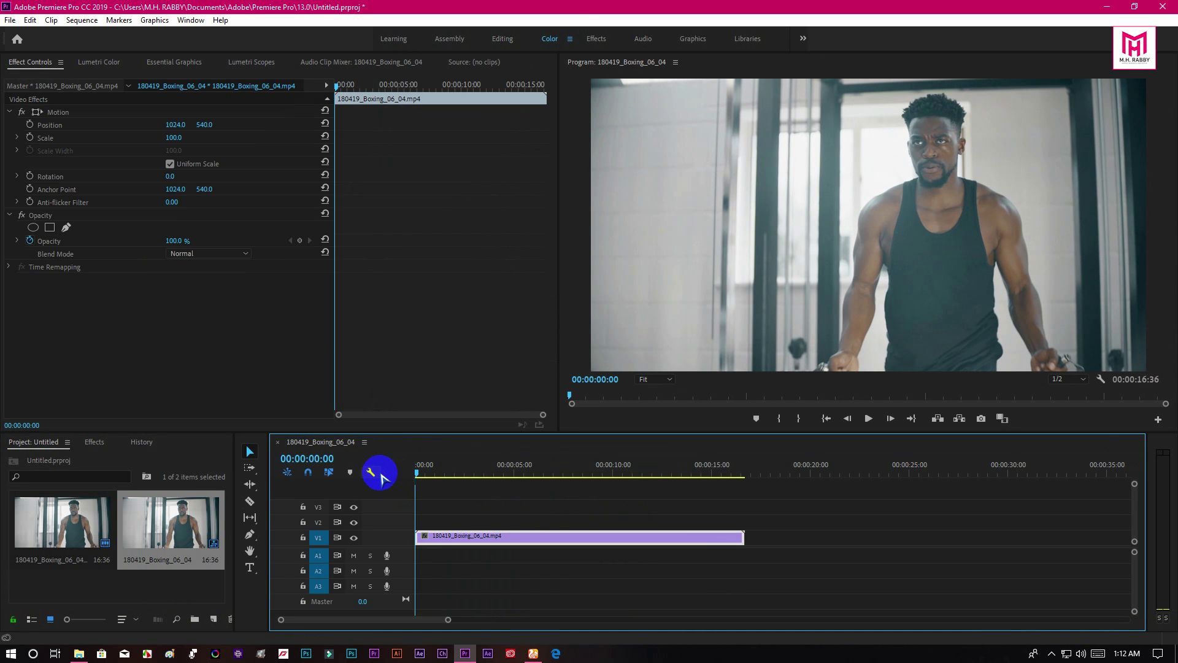
pyautogui.press('space')
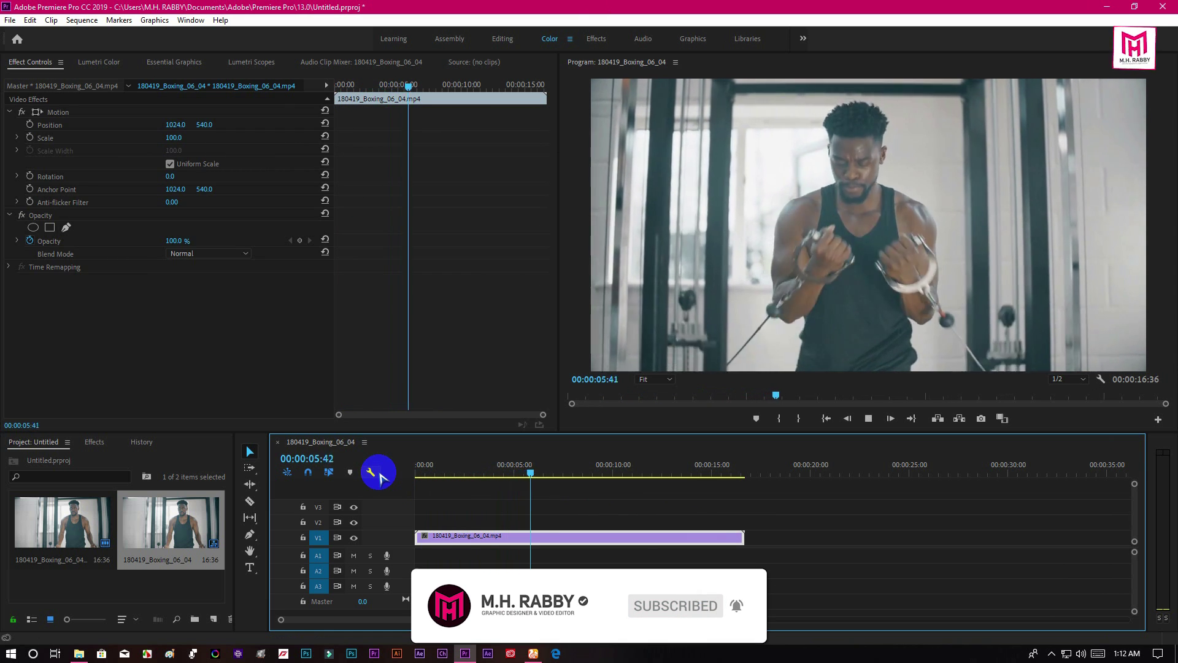
pyautogui.press('space')
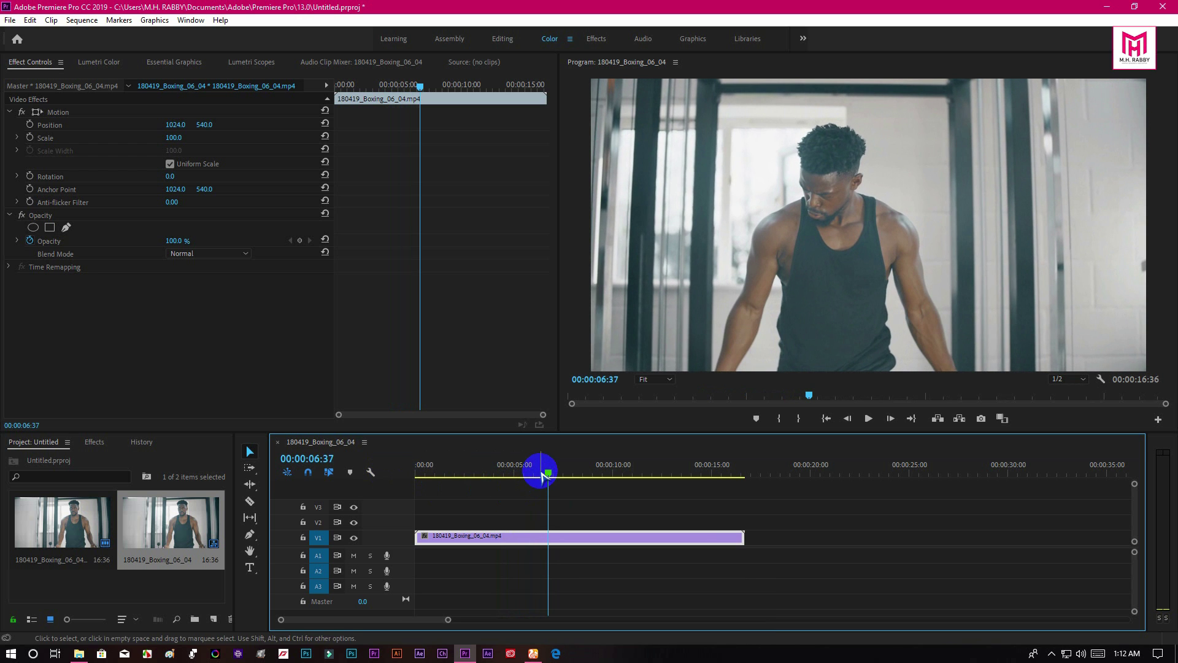
pyautogui.moveTo(543, 475); pyautogui.dragTo(519, 474)
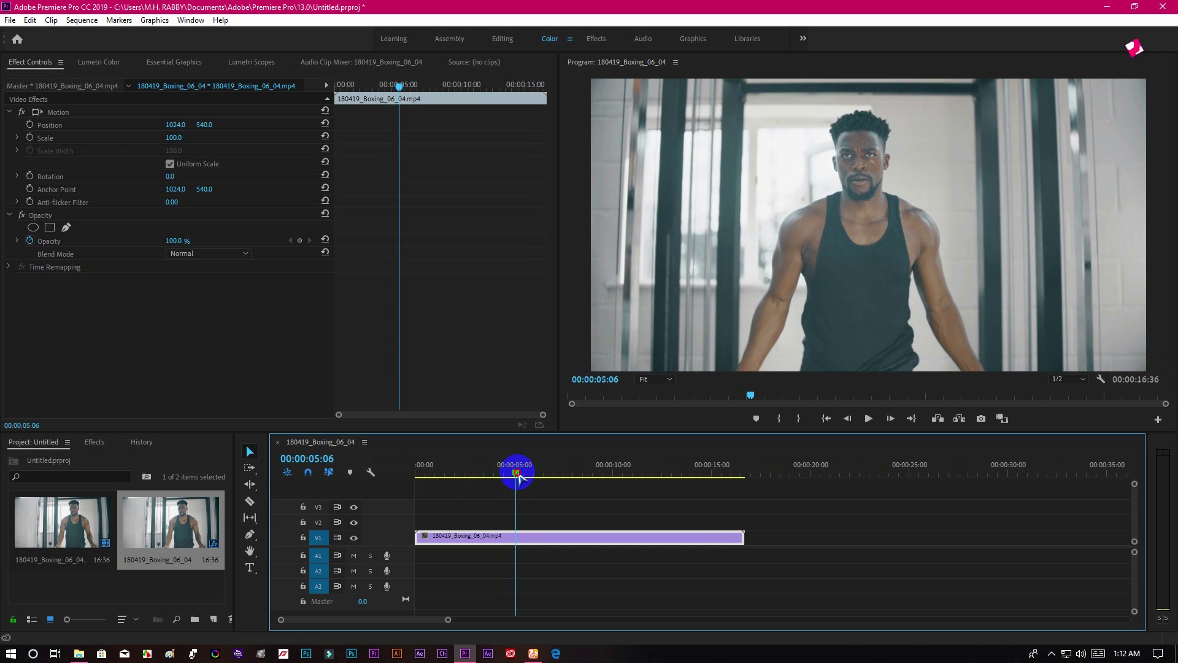
# Step: Add a frame hold to the boxing clip from 00:00:05:06 onward
pyautogui.click(524, 539)
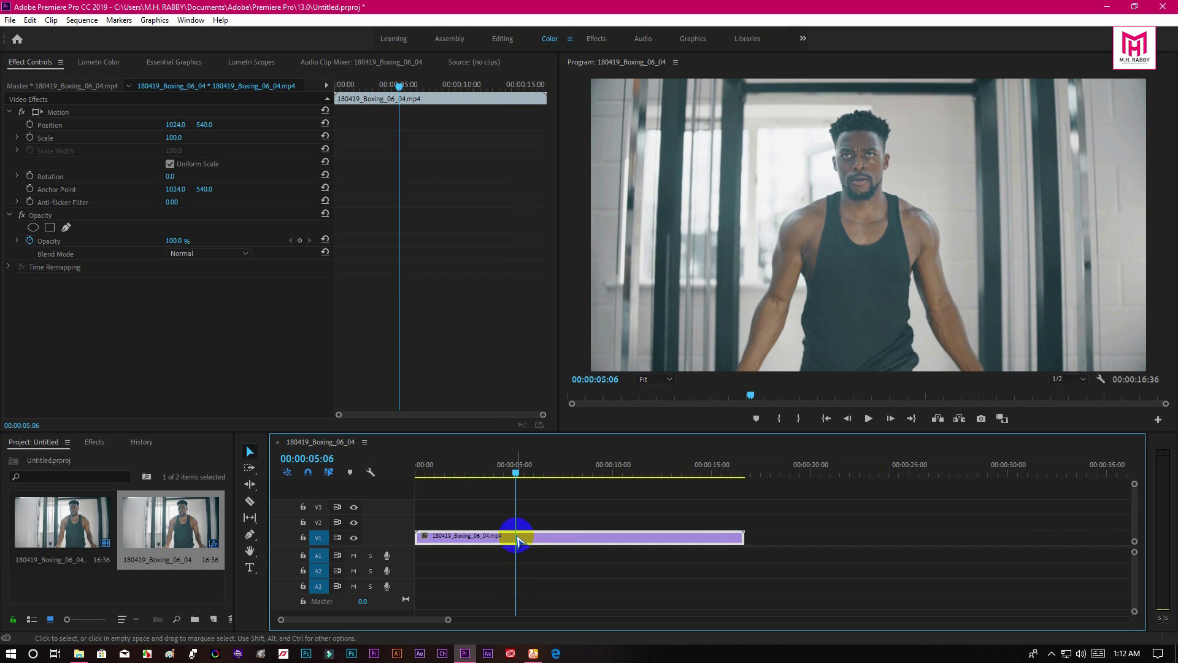
pyautogui.rightClick(518, 542)
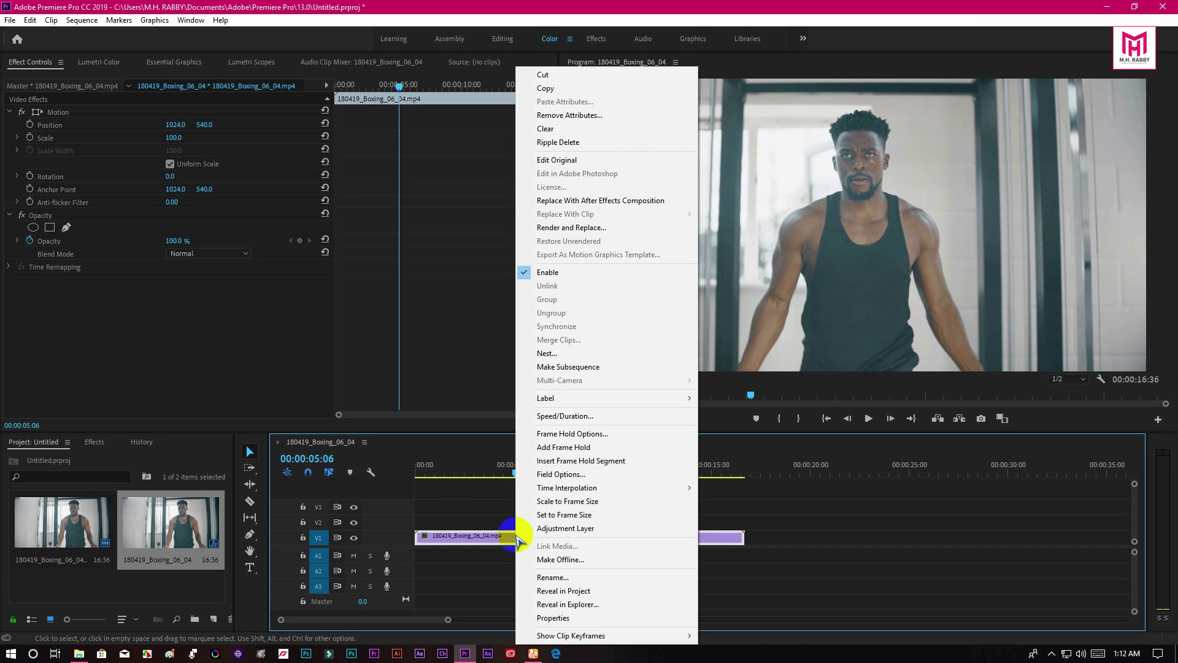
pyautogui.click(615, 449)
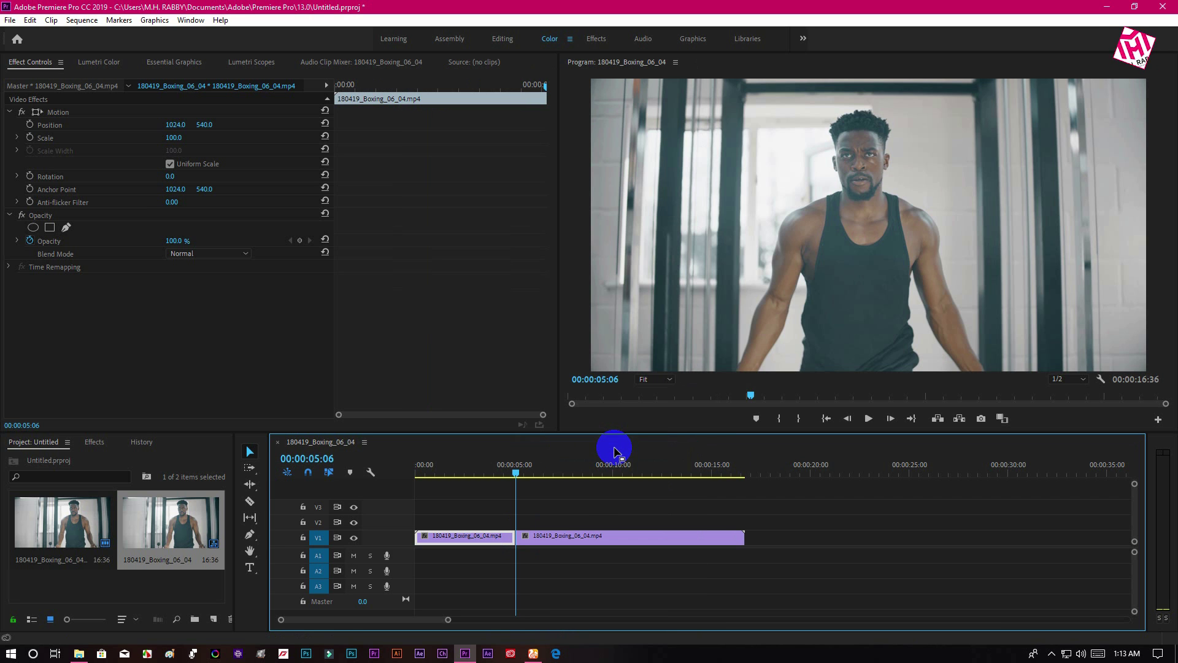
pyautogui.moveTo(528, 487); pyautogui.dragTo(639, 479)
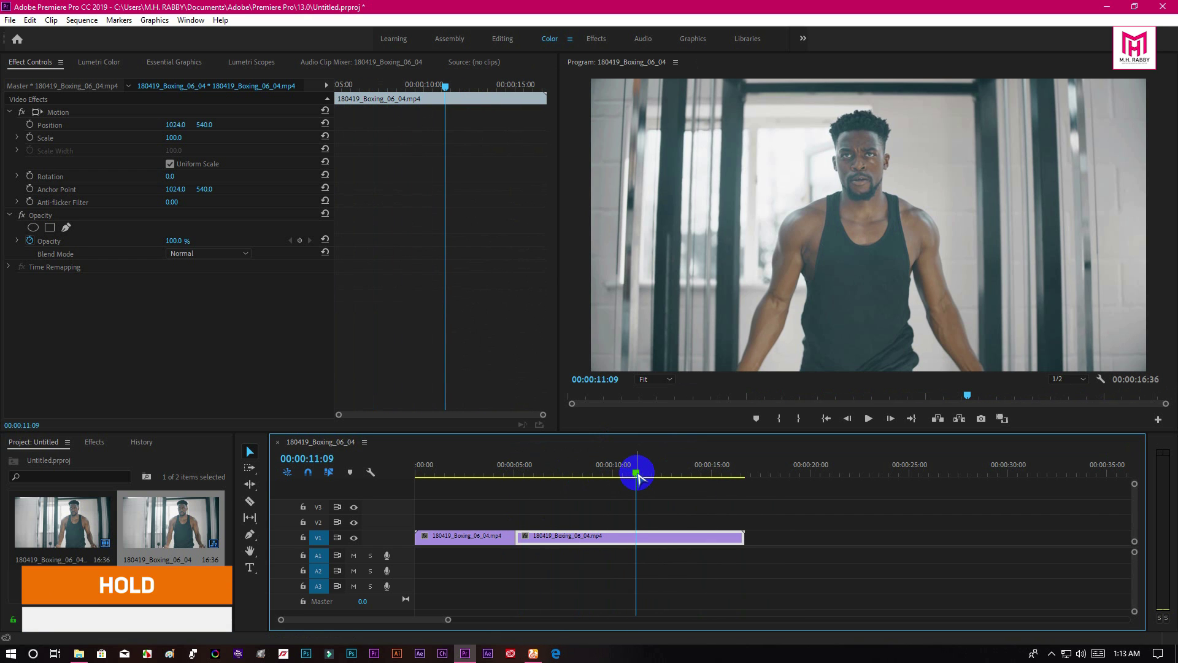
# Step: Alt-copy the frozen segment up onto track V3 and park on the freeze
pyautogui.press('alt')
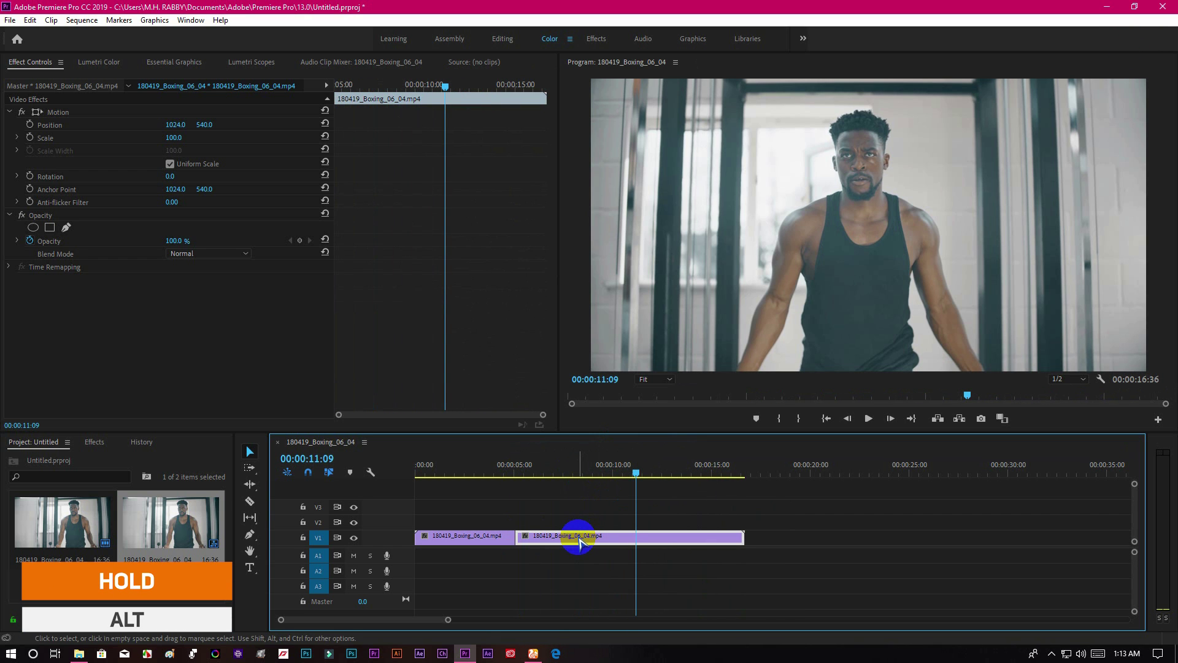
pyautogui.moveTo(578, 542); pyautogui.dragTo(584, 517)
pyautogui.click(611, 476)
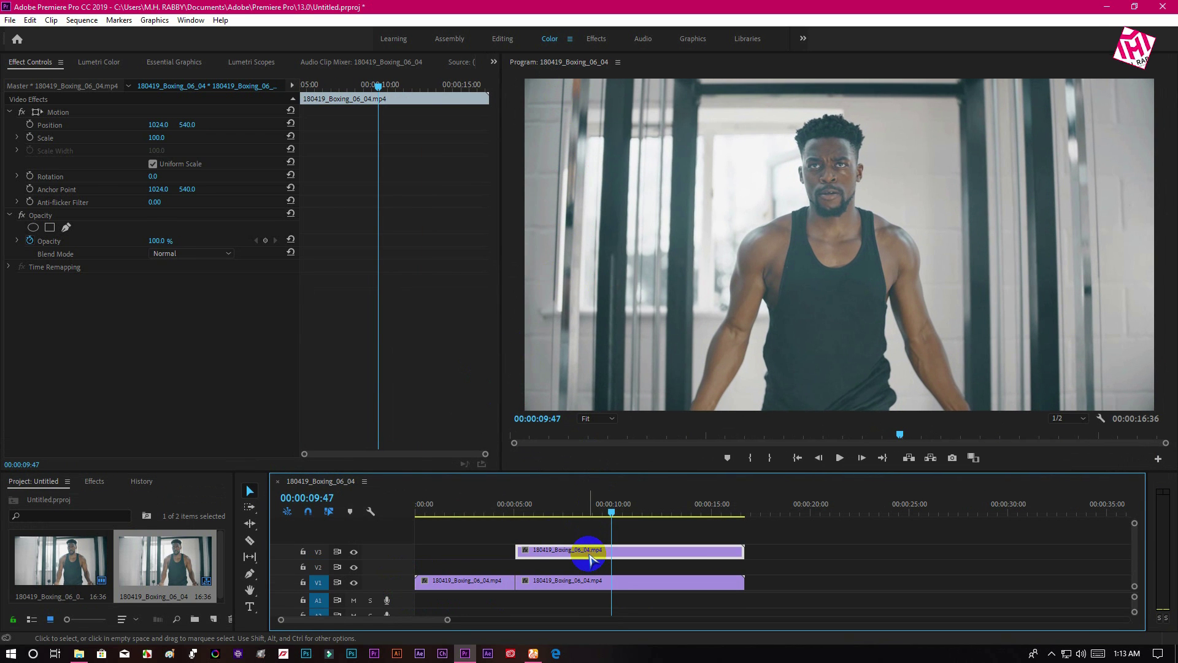
# Step: Start a pen opacity mask and trace it up the left arm, shoulder and neck
pyautogui.click(66, 227)
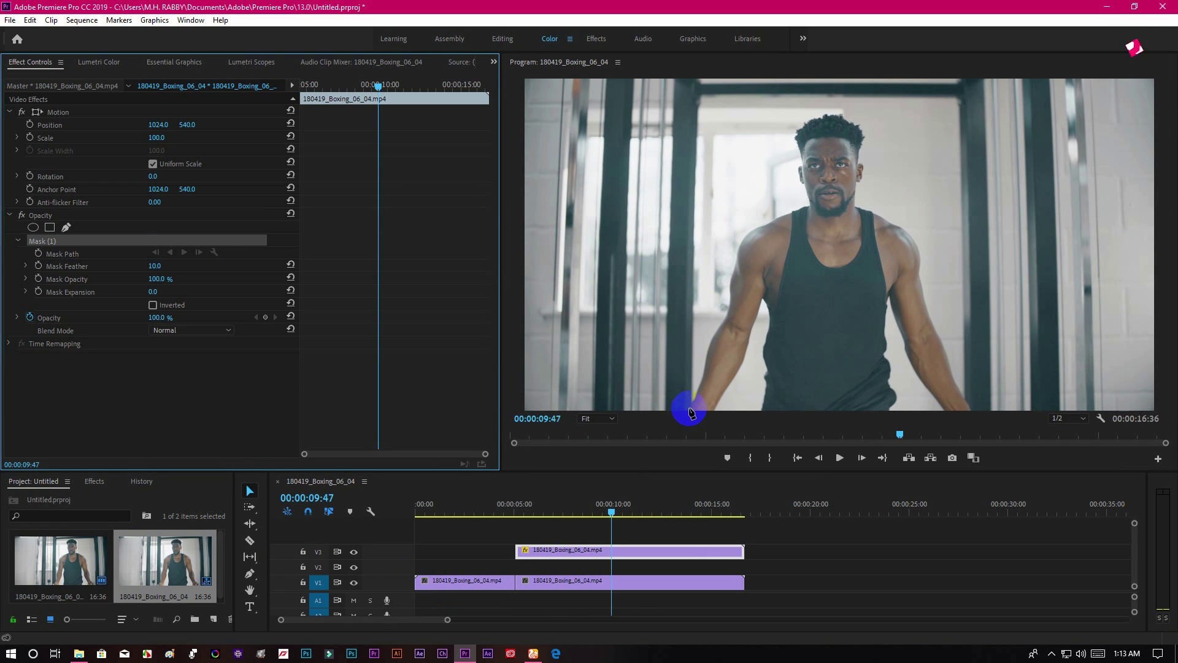
pyautogui.click(689, 408)
pyautogui.doubleClick(574, 62)
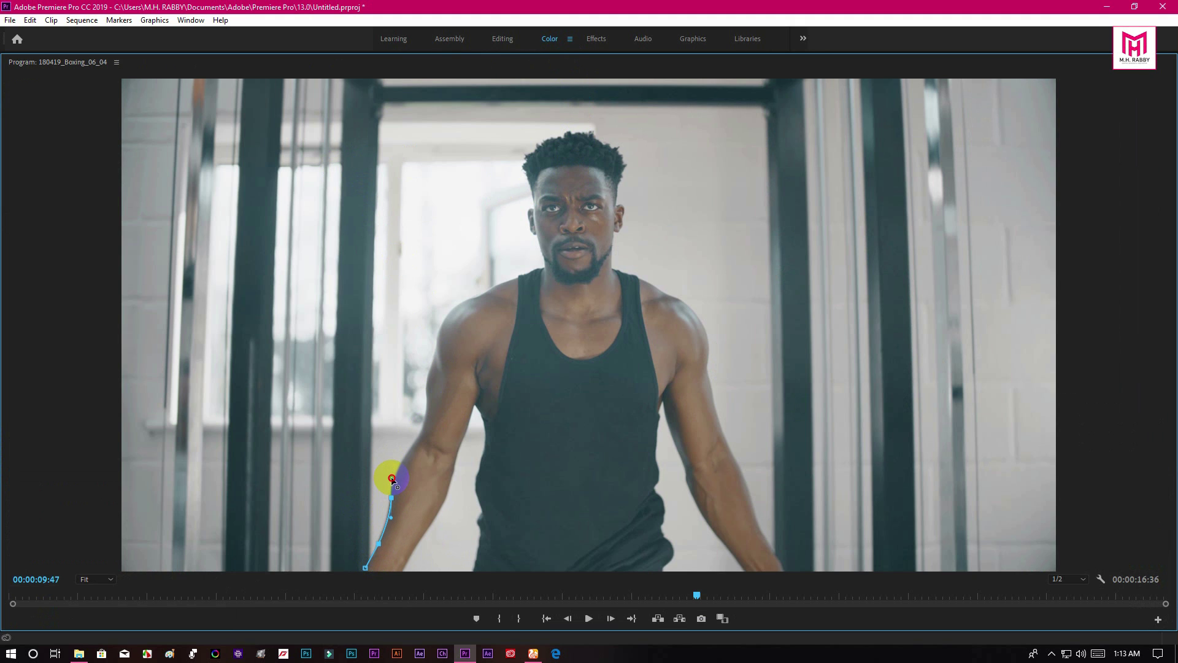
pyautogui.moveTo(392, 478); pyautogui.dragTo(395, 475)
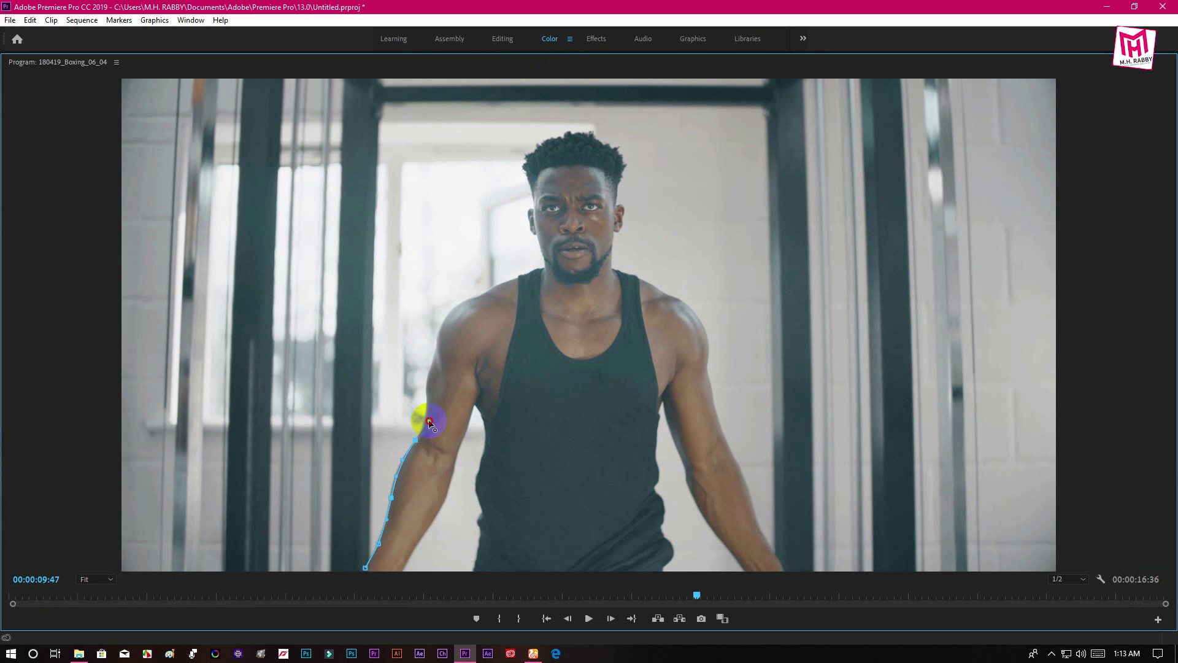
pyautogui.moveTo(429, 422); pyautogui.dragTo(425, 437)
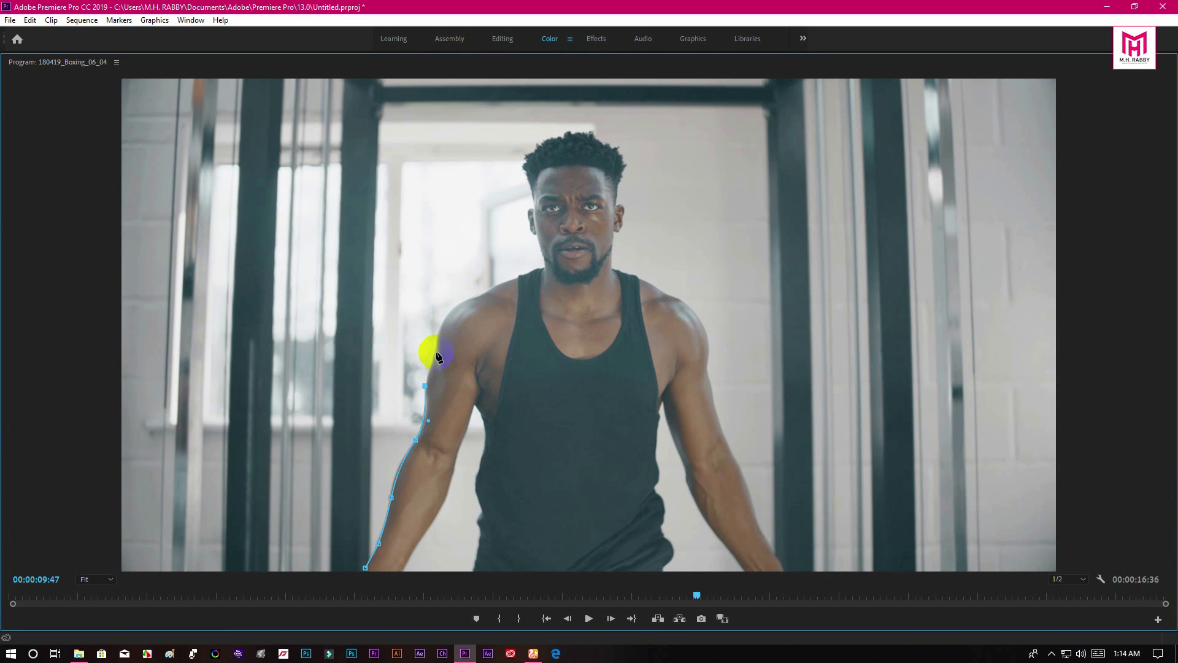
pyautogui.moveTo(436, 342); pyautogui.dragTo(437, 329)
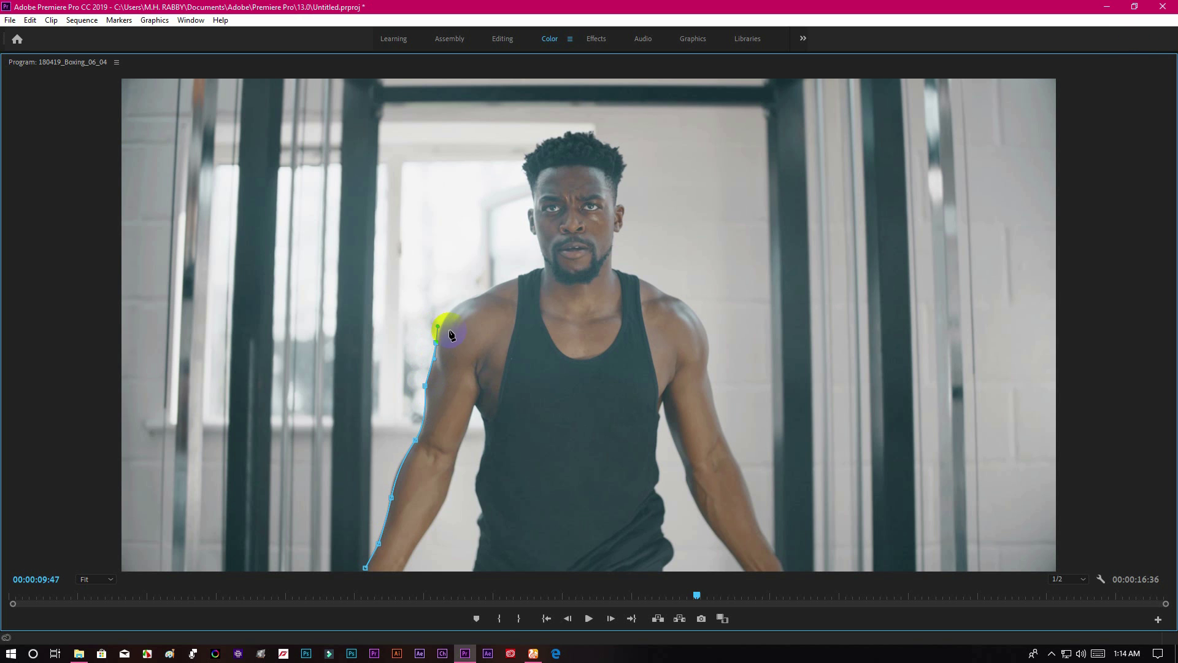
pyautogui.click(469, 305)
pyautogui.click(517, 284)
pyautogui.click(540, 274)
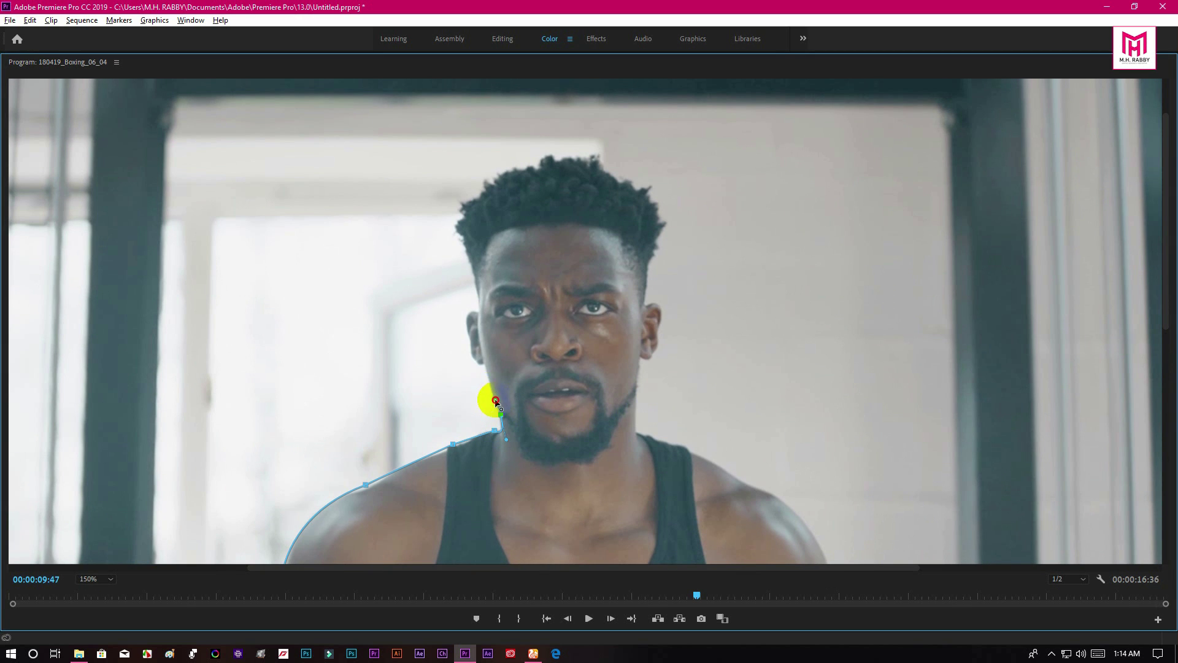
pyautogui.click(479, 361)
pyautogui.click(469, 328)
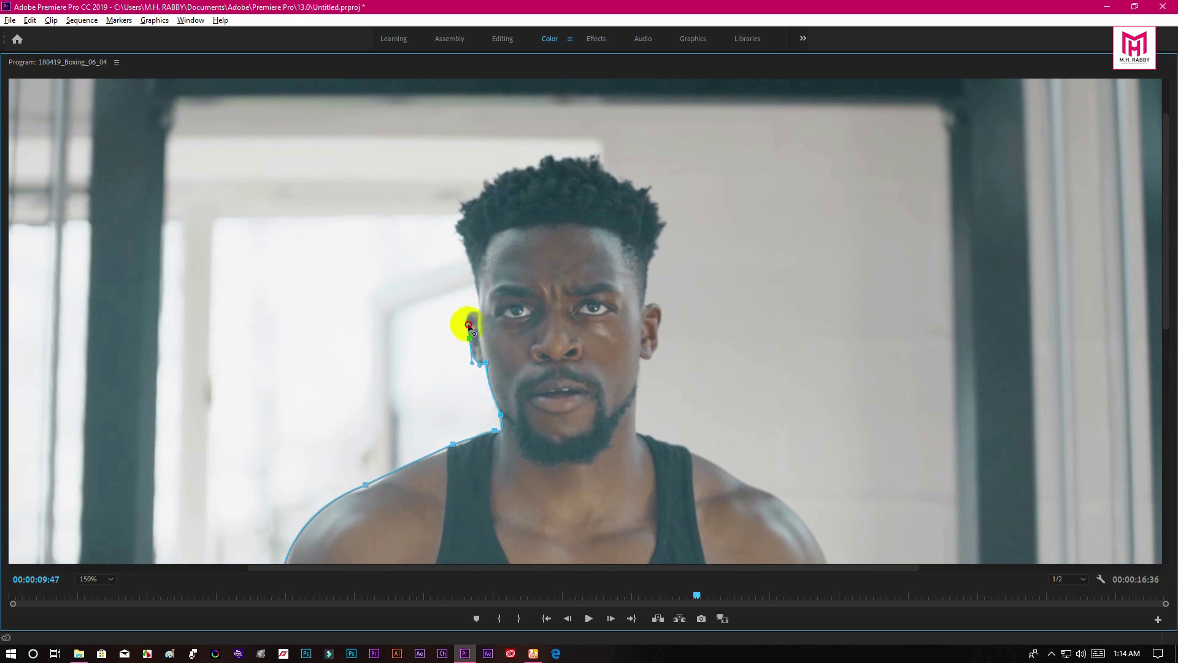
# Step: Continue the mask around the head and down the neck toward the right shoulder
pyautogui.click(464, 246)
pyautogui.click(460, 225)
pyautogui.click(478, 197)
pyautogui.click(514, 168)
pyautogui.click(543, 165)
pyautogui.click(606, 173)
pyautogui.click(659, 227)
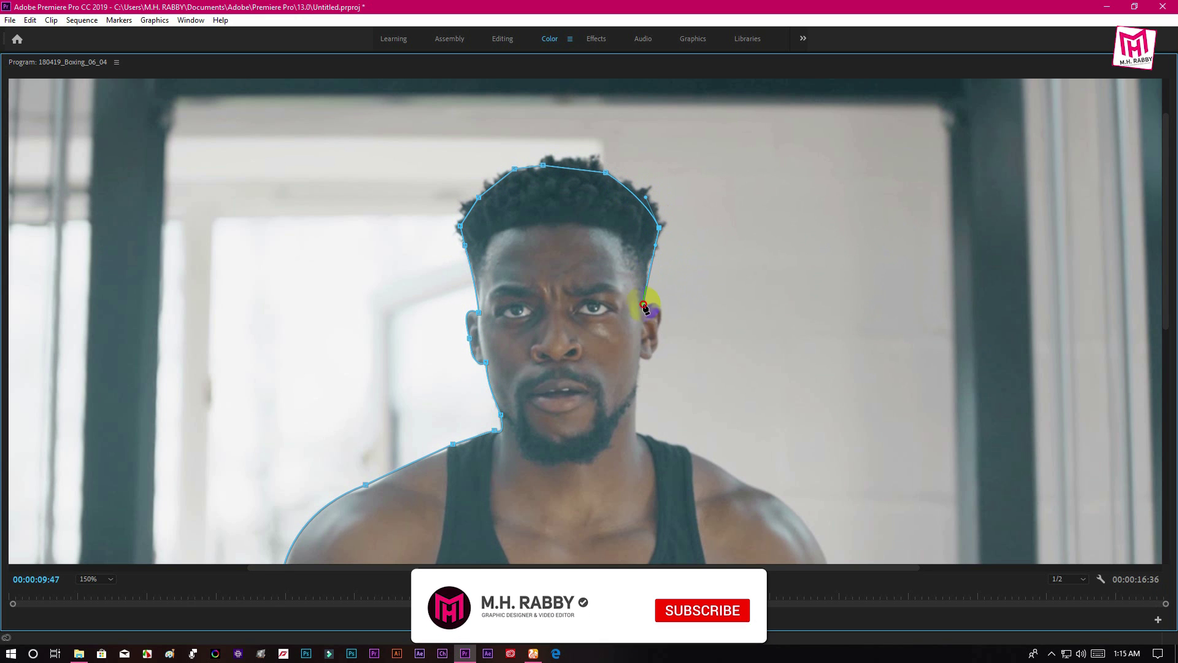
pyautogui.click(644, 304)
pyautogui.click(643, 357)
pyautogui.click(636, 430)
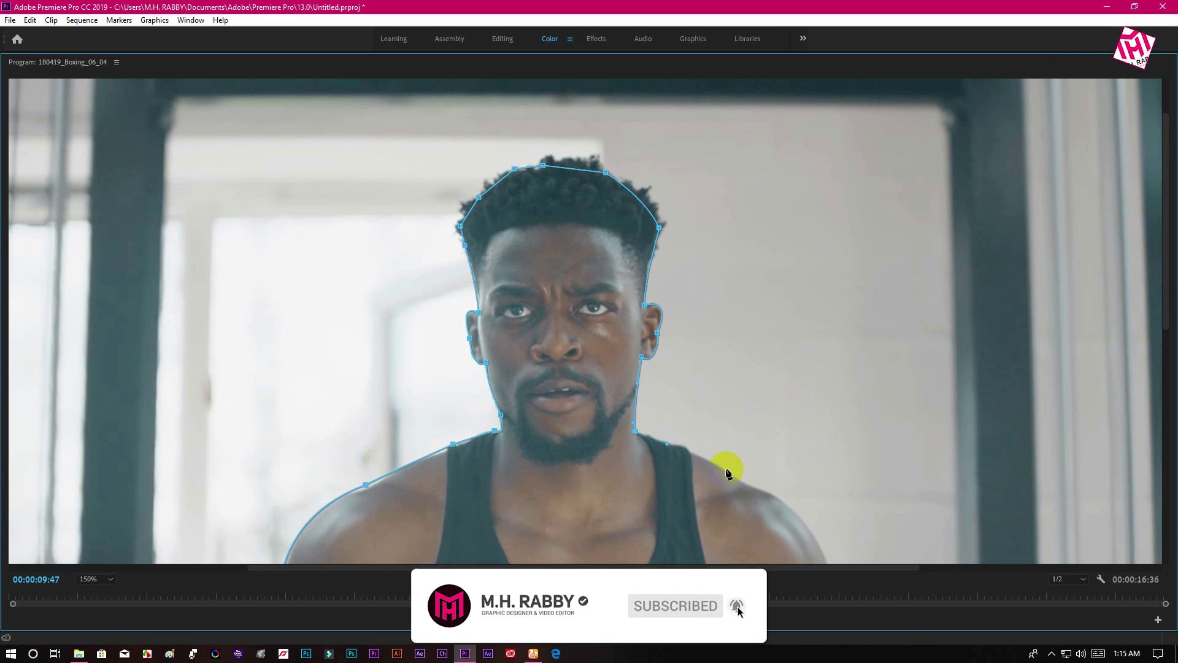
# Step: Trace the mask around the right shoulder and down and back up the right arm
pyautogui.moveTo(726, 471); pyautogui.dragTo(761, 482)
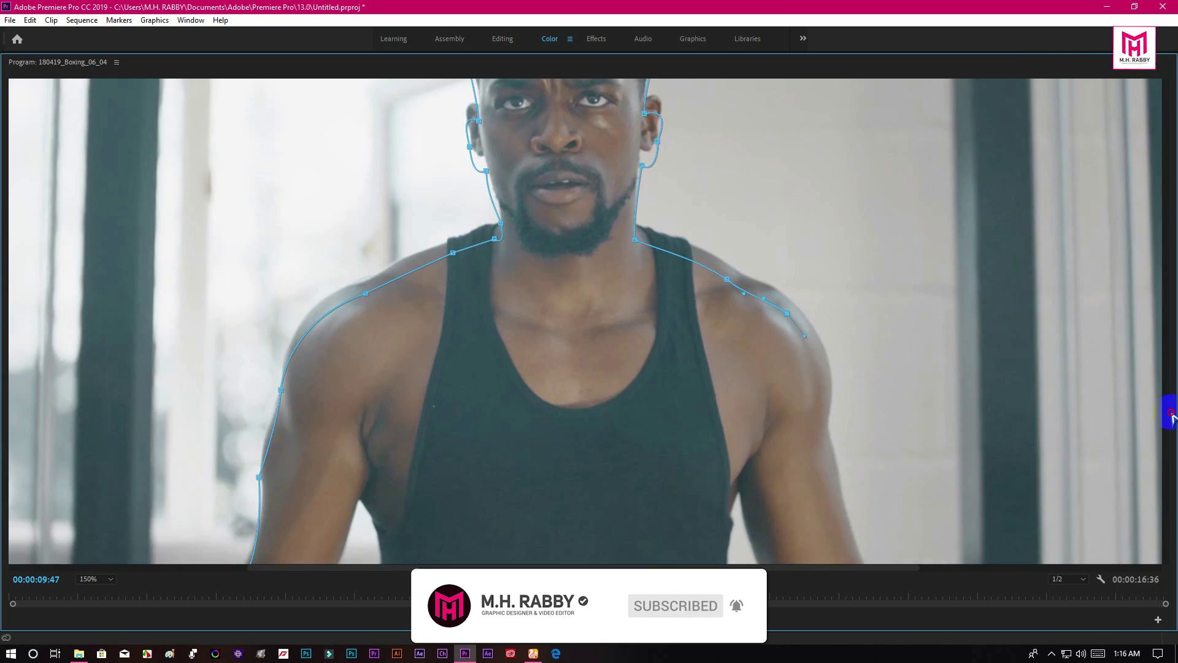
pyautogui.moveTo(1171, 415); pyautogui.dragTo(1170, 478)
pyautogui.click(836, 321)
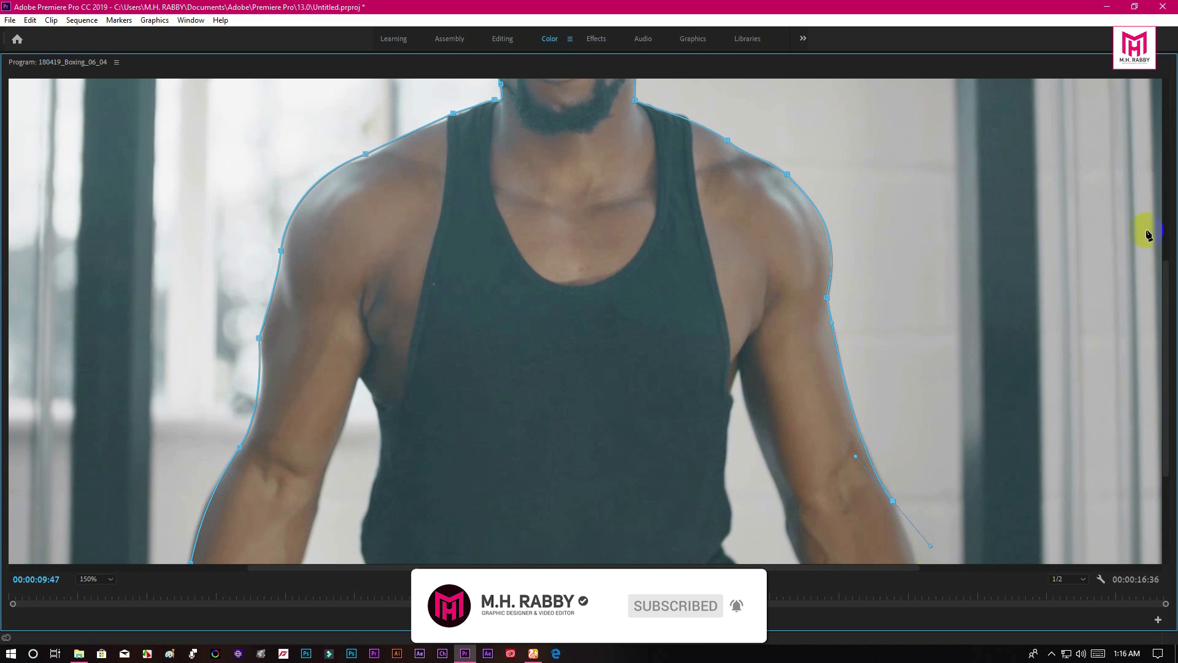
pyautogui.moveTo(1154, 237); pyautogui.dragTo(1154, 307)
pyautogui.click(967, 479)
pyautogui.click(963, 521)
pyautogui.click(902, 518)
pyautogui.click(811, 391)
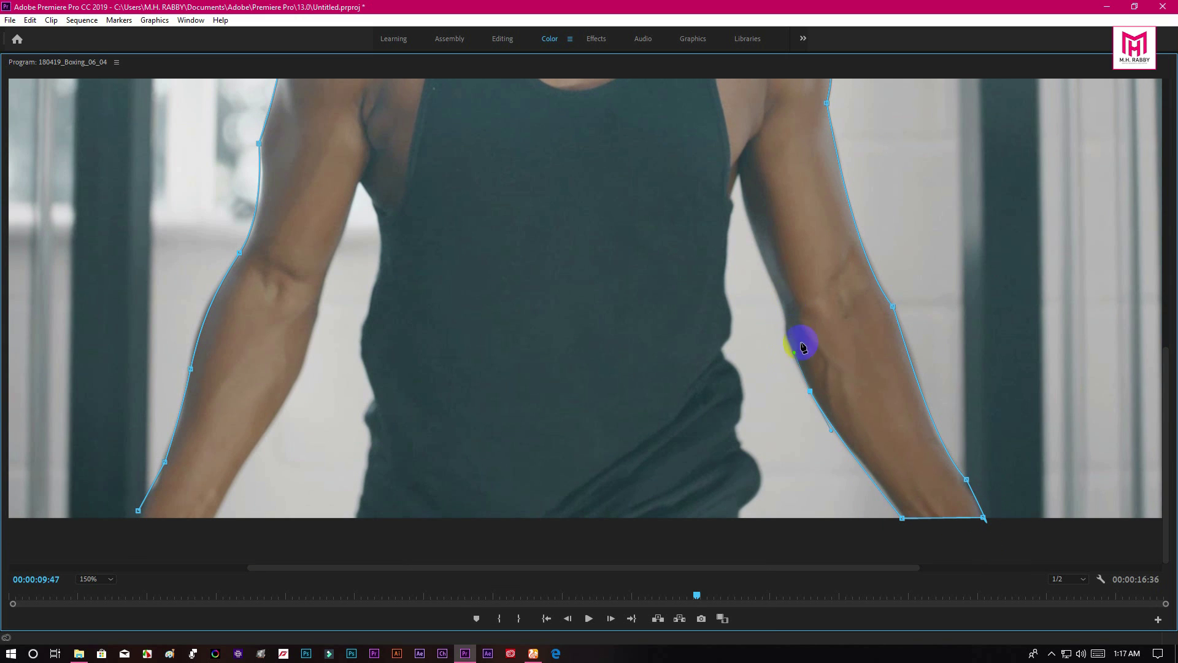
pyautogui.click(788, 274)
# Step: Trace the mask from the right armpit down the torso's side to the bottom edge
pyautogui.click(750, 148)
pyautogui.moveTo(728, 239); pyautogui.dragTo(726, 271)
pyautogui.click(733, 316)
pyautogui.click(738, 369)
pyautogui.click(753, 459)
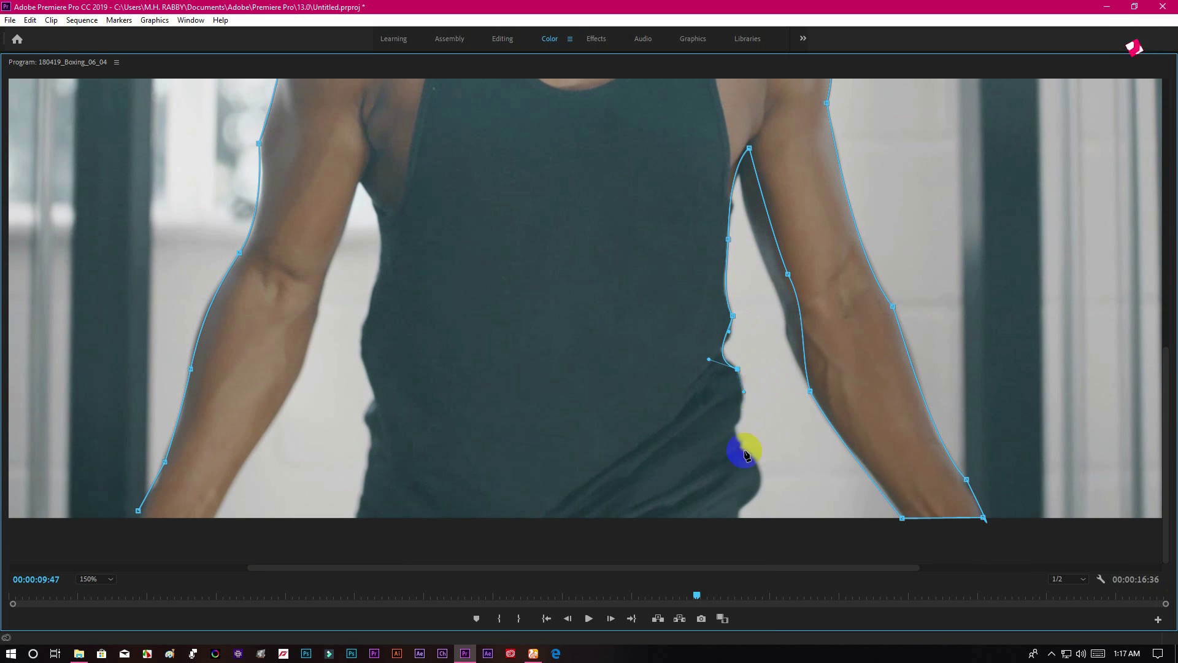
pyautogui.click(742, 509)
# Step: Finish the mask up the left torso and inner left arm, closing it at the start point
pyautogui.click(372, 439)
pyautogui.click(373, 399)
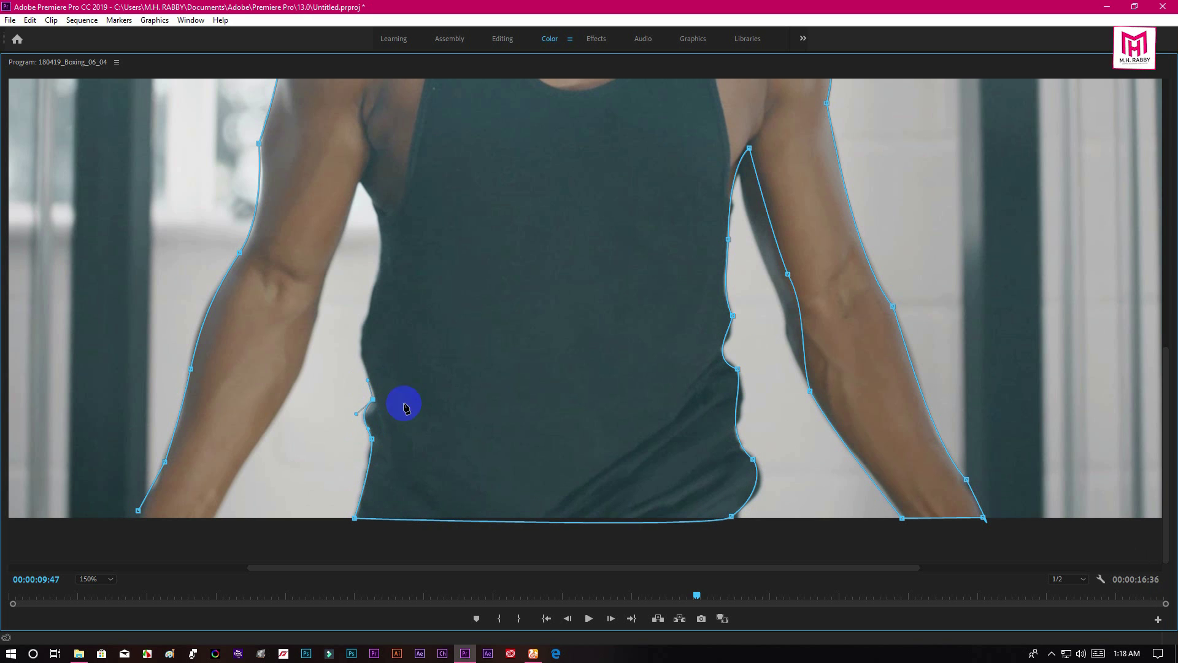
pyautogui.moveTo(369, 310); pyautogui.dragTo(375, 276)
pyautogui.click(314, 344)
pyautogui.click(254, 454)
pyautogui.click(192, 522)
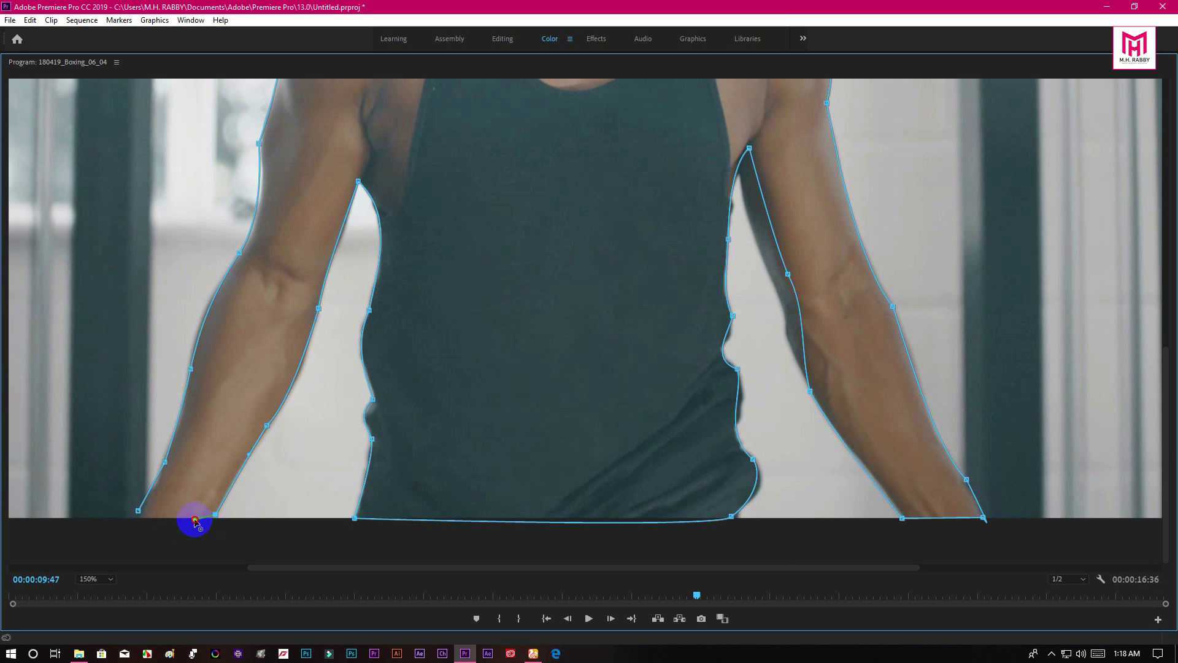
pyautogui.click(138, 511)
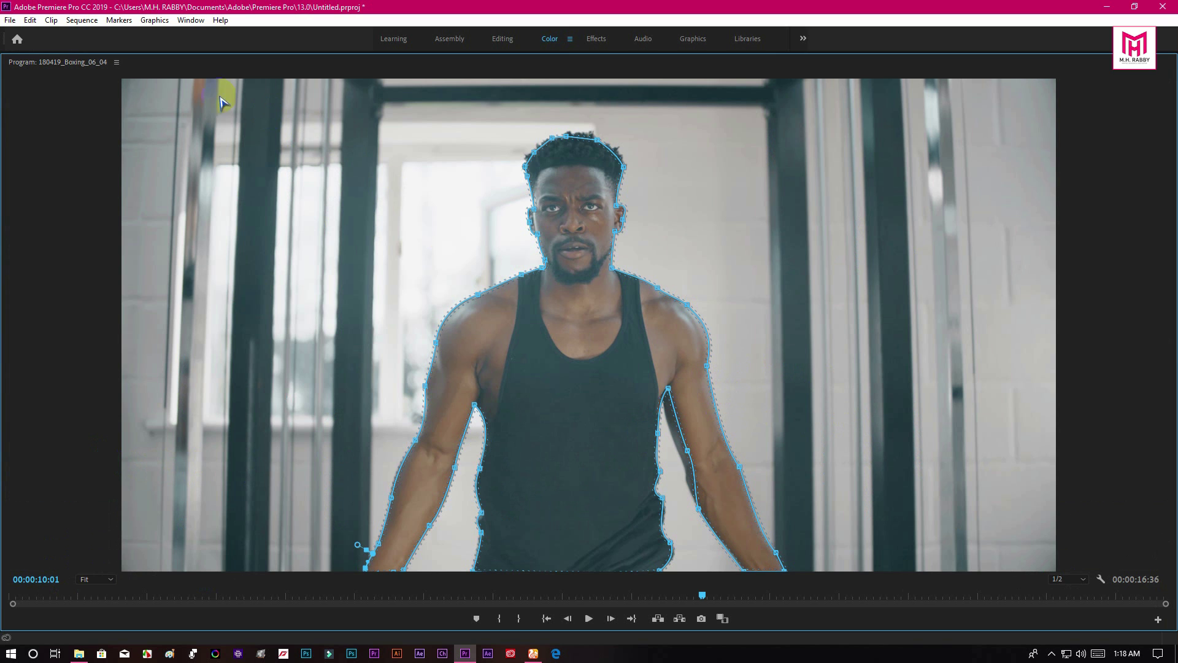
pyautogui.doubleClick(58, 63)
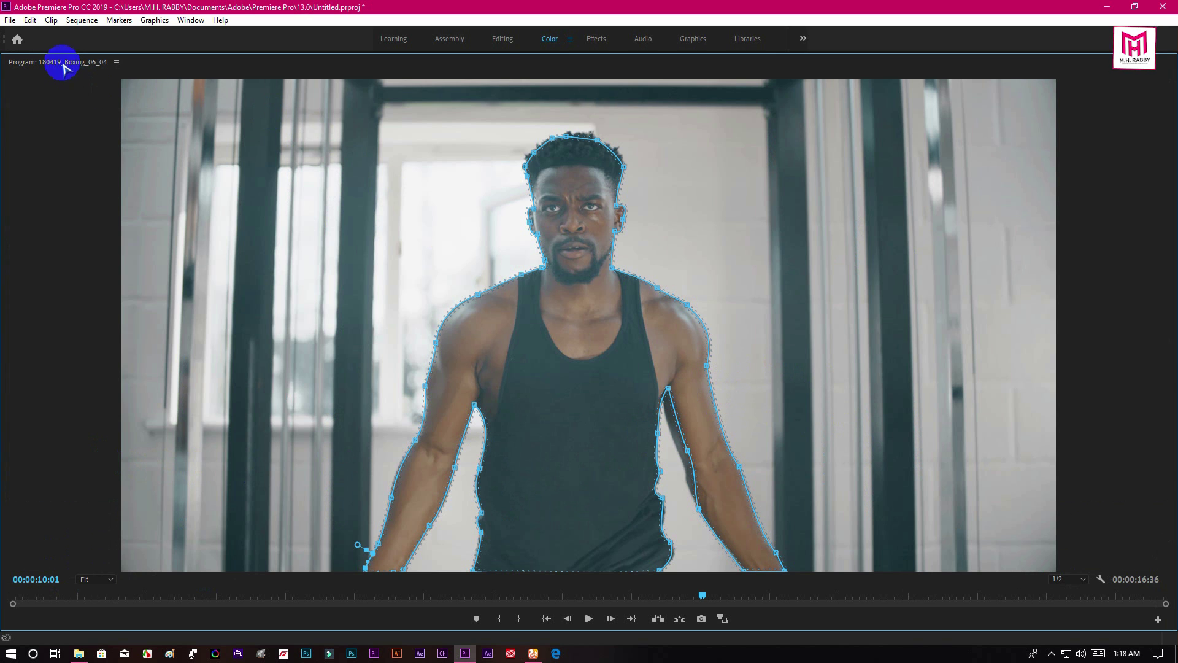
# Step: Drop the subject mask's feather from 10.0 to 0.0 and enlarge the lower panels
pyautogui.click(316, 131)
pyautogui.click(814, 280)
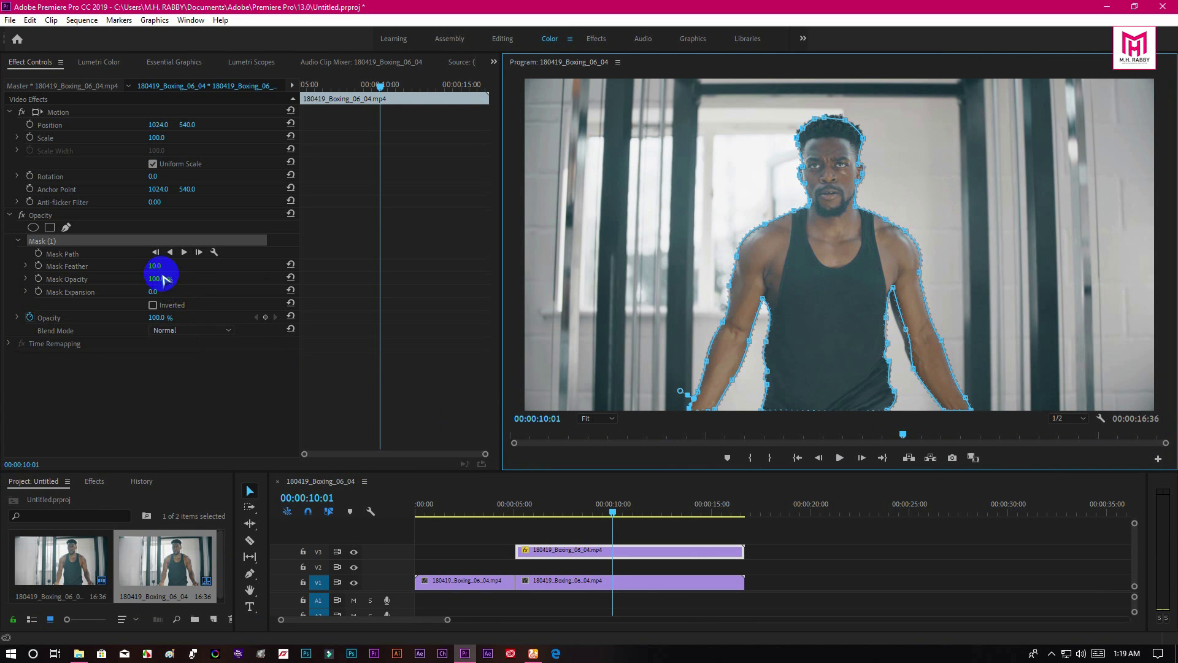
pyautogui.click(157, 266)
pyautogui.moveTo(157, 266); pyautogui.dragTo(166, 266)
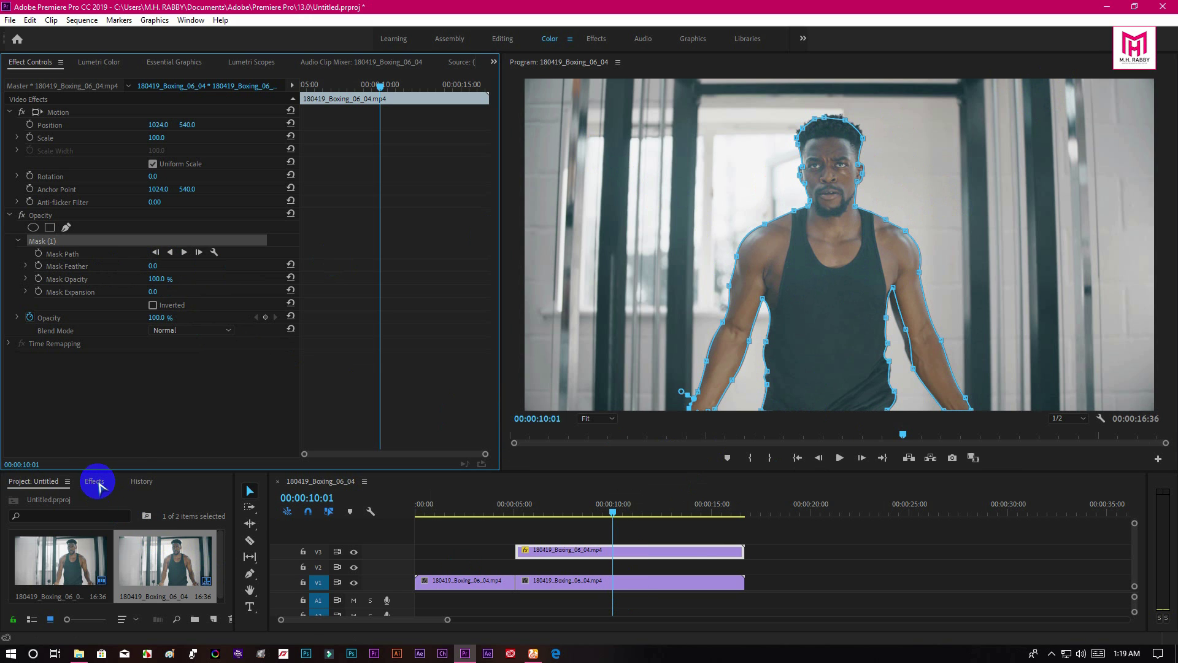
pyautogui.moveTo(135, 470); pyautogui.dragTo(124, 415)
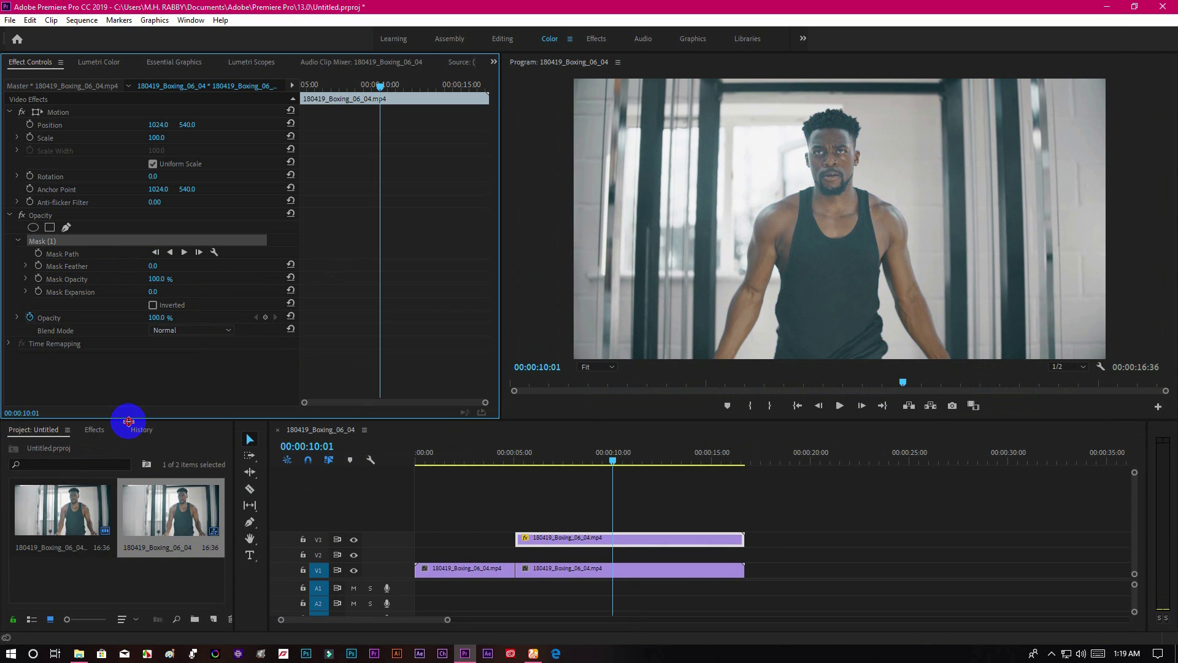
# Step: Search effects for 'Gaus' and apply Gaussian Blur to the V1 background clip
pyautogui.click(94, 429)
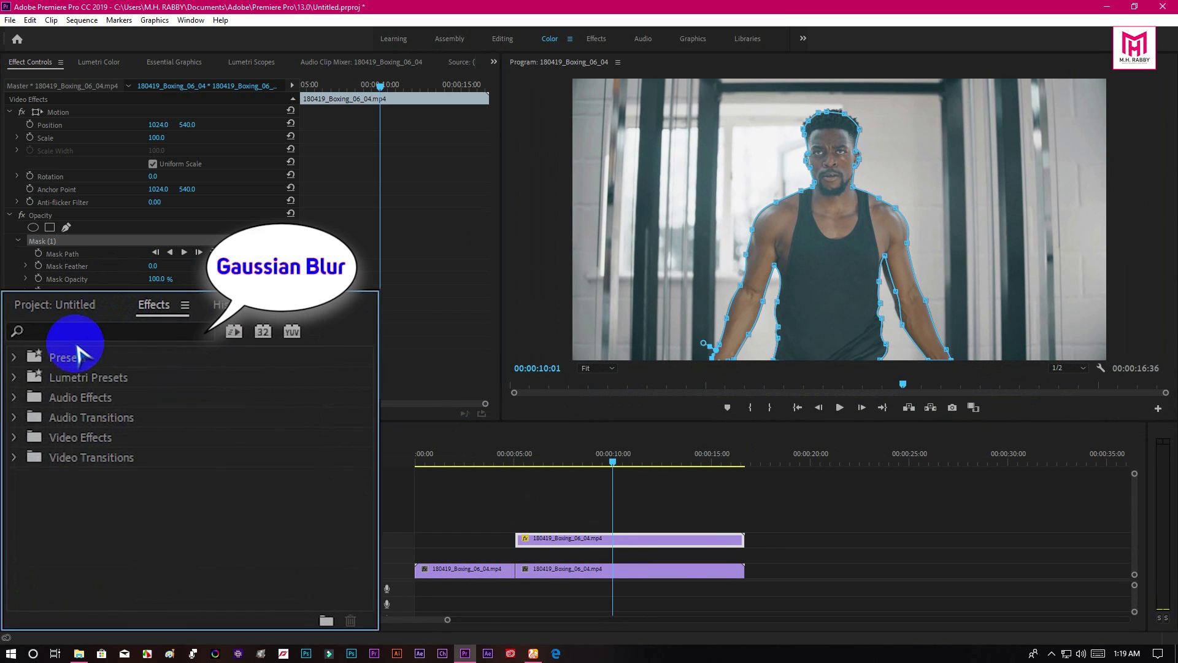
pyautogui.click(74, 437)
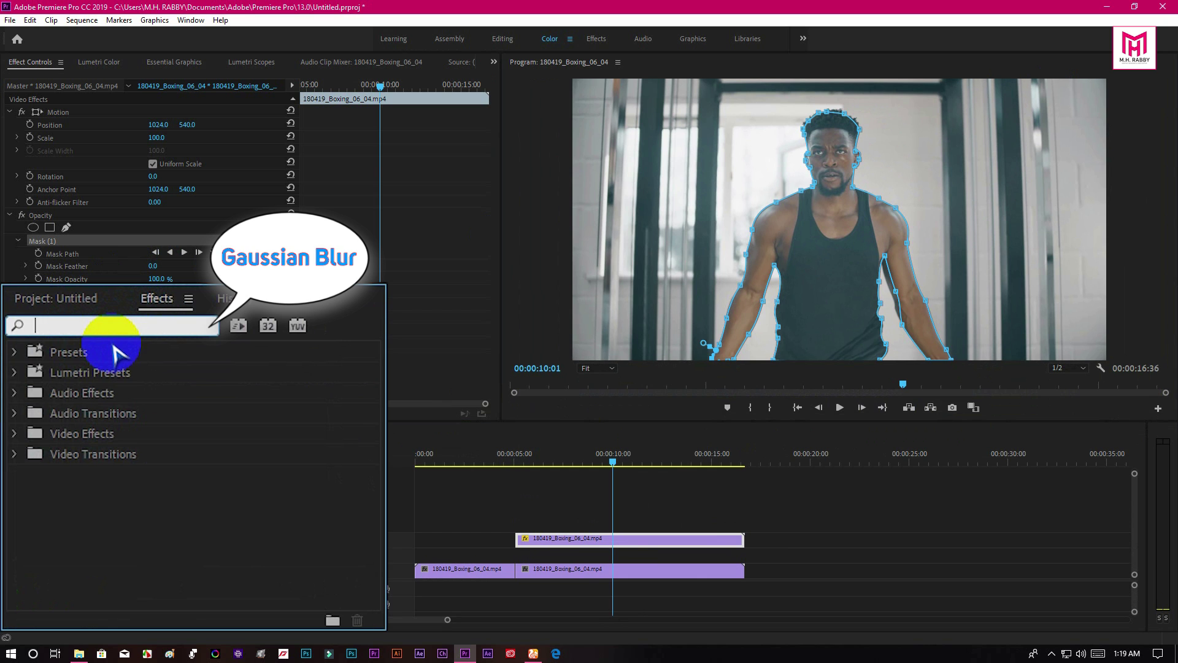
pyautogui.write('Gaus')
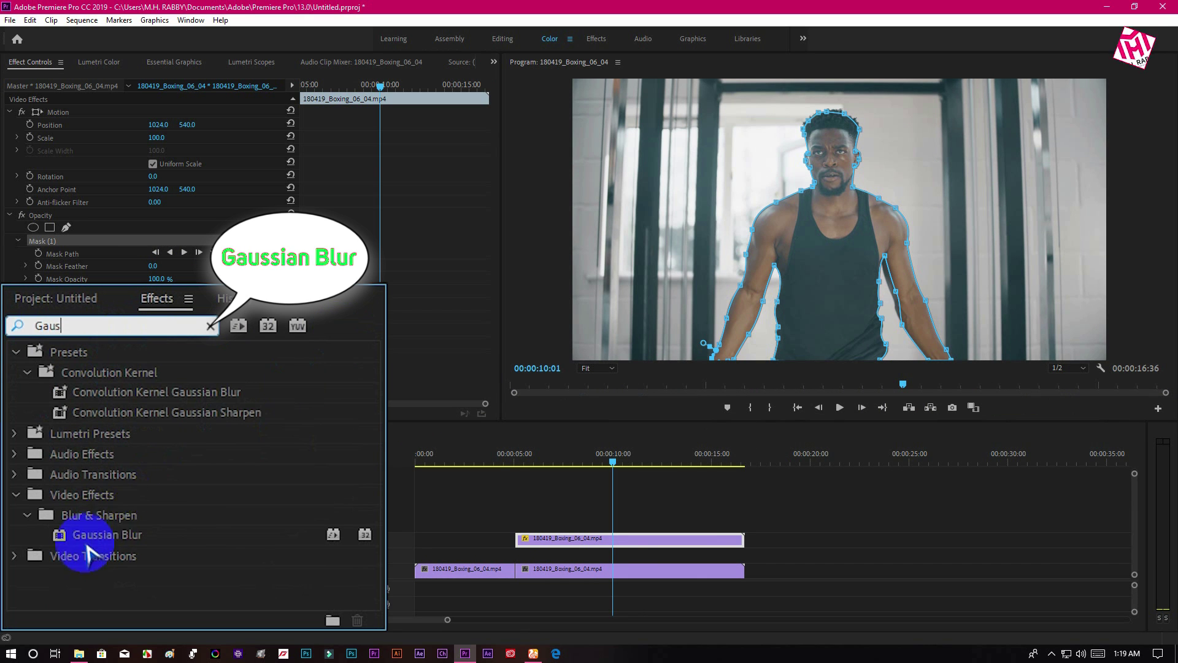
pyautogui.click(80, 559)
pyautogui.moveTo(125, 563); pyautogui.dragTo(585, 574)
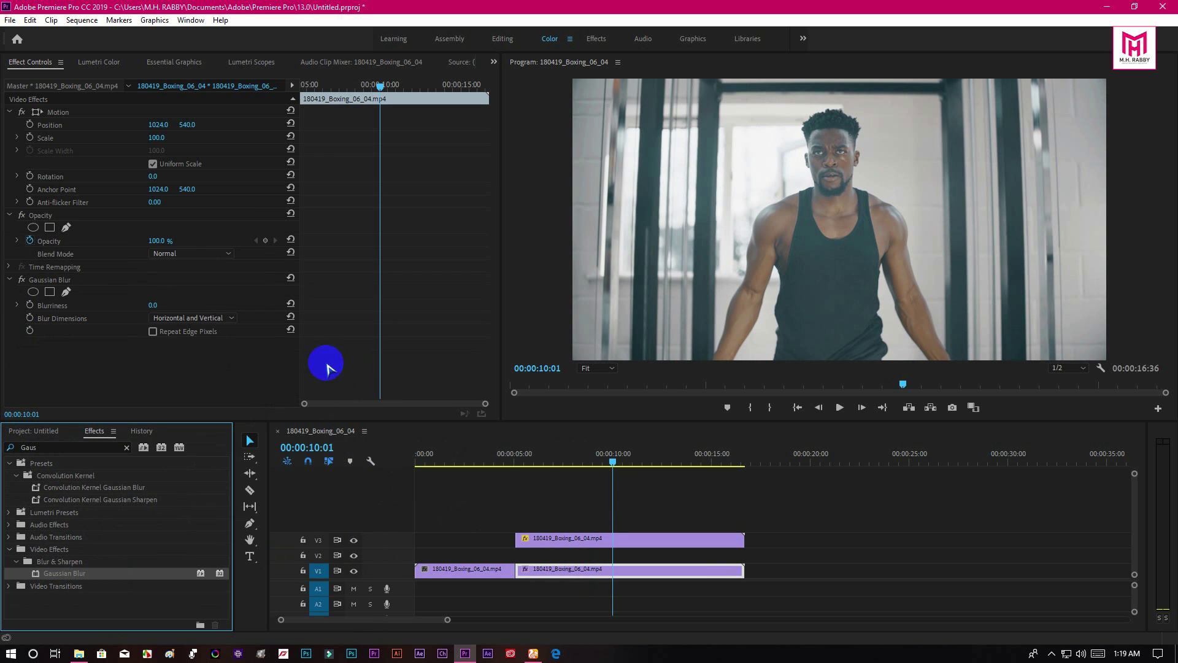
# Step: Raise Blurriness to about 87 with Repeat Edge Pixels turned on
pyautogui.moveTo(153, 305); pyautogui.dragTo(190, 303)
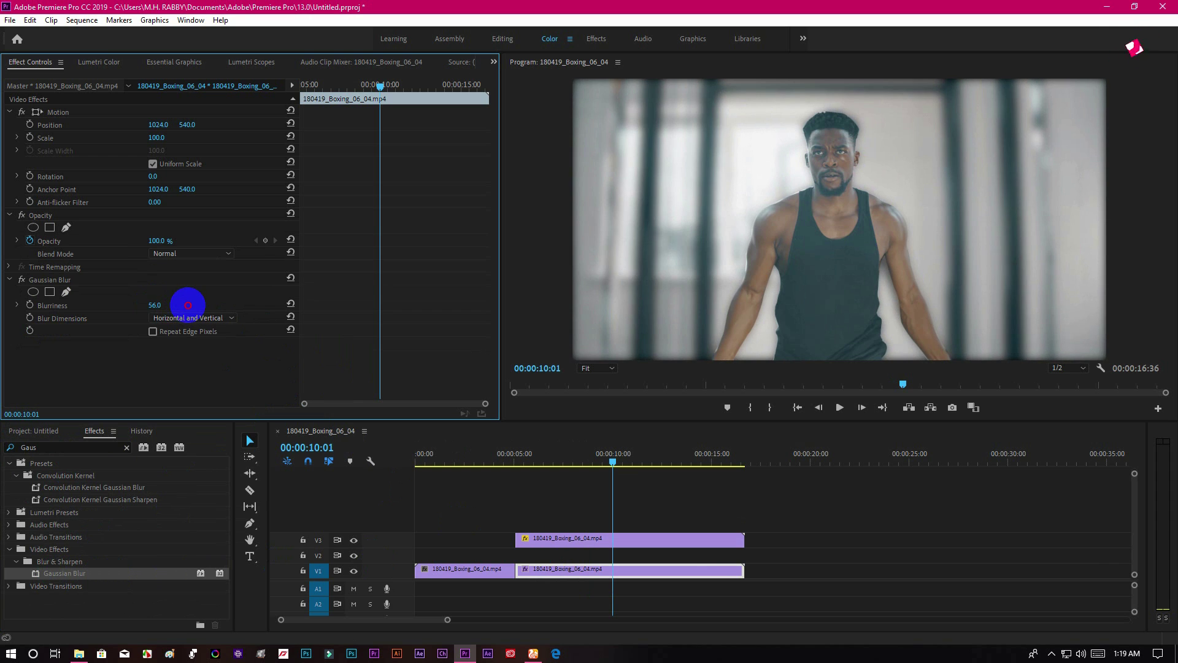
pyautogui.click(152, 332)
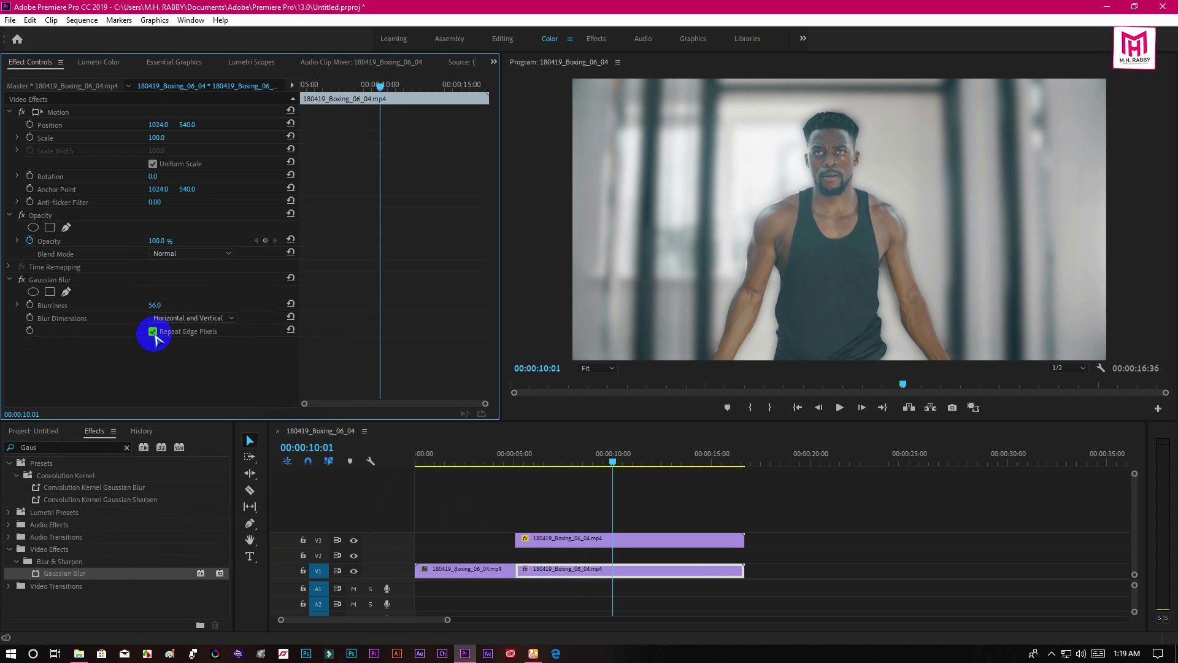
pyautogui.click(152, 332)
pyautogui.click(152, 332)
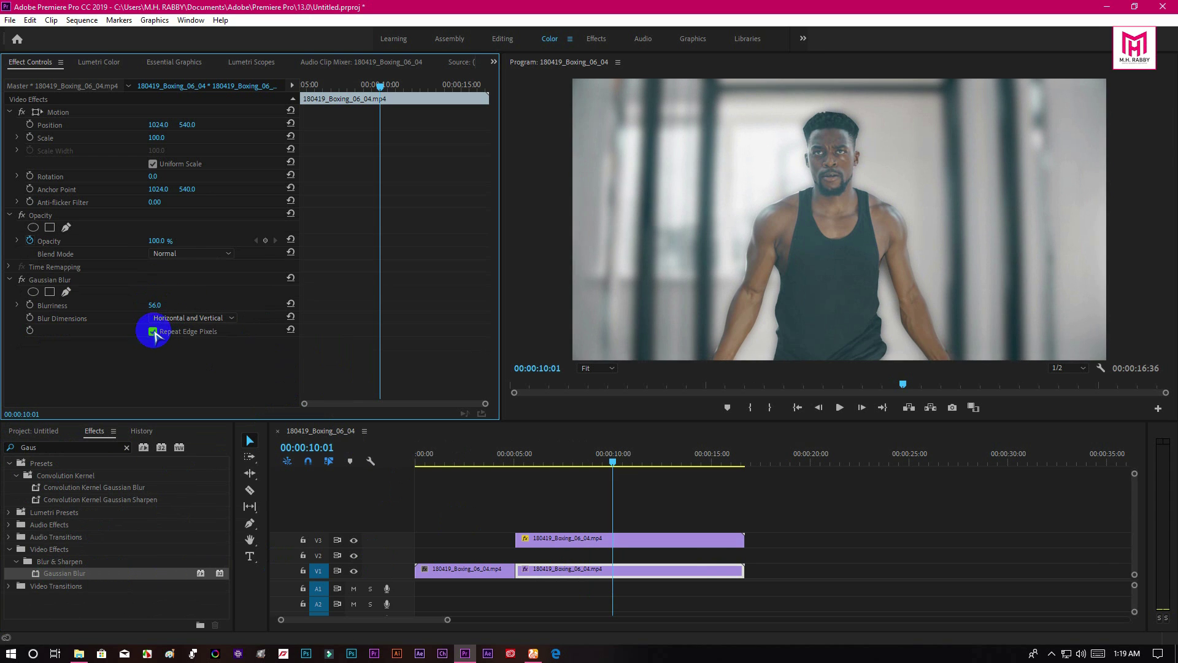
pyautogui.moveTo(154, 305)
pyautogui.mouseDown()
pyautogui.moveTo(196, 304)
pyautogui.moveTo(165, 306)
pyautogui.mouseUp()
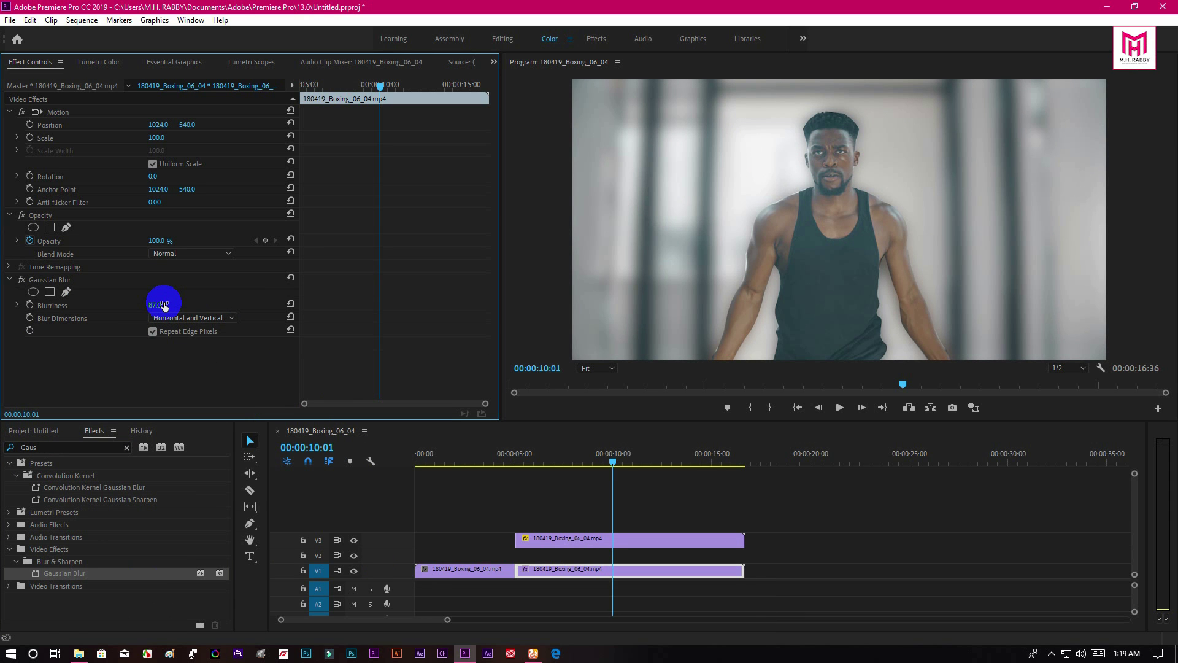
# Step: Search 'black &' and apply the Black & White effect to the V1 background clip
pyautogui.doubleClick(63, 448)
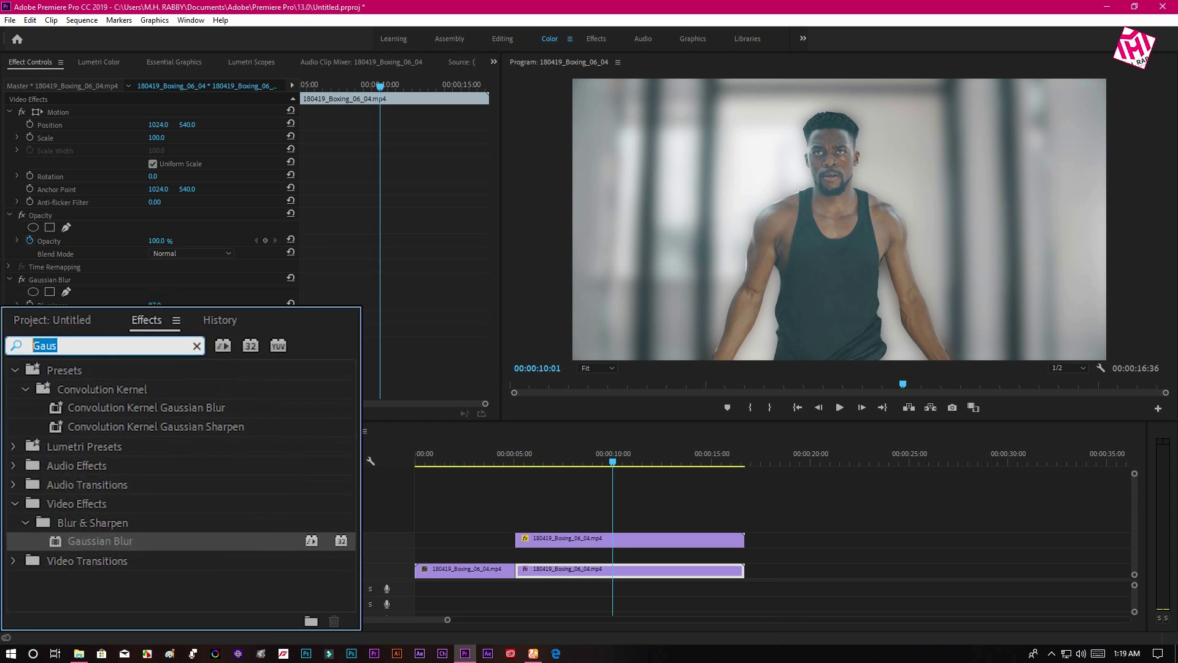
pyautogui.write('black')
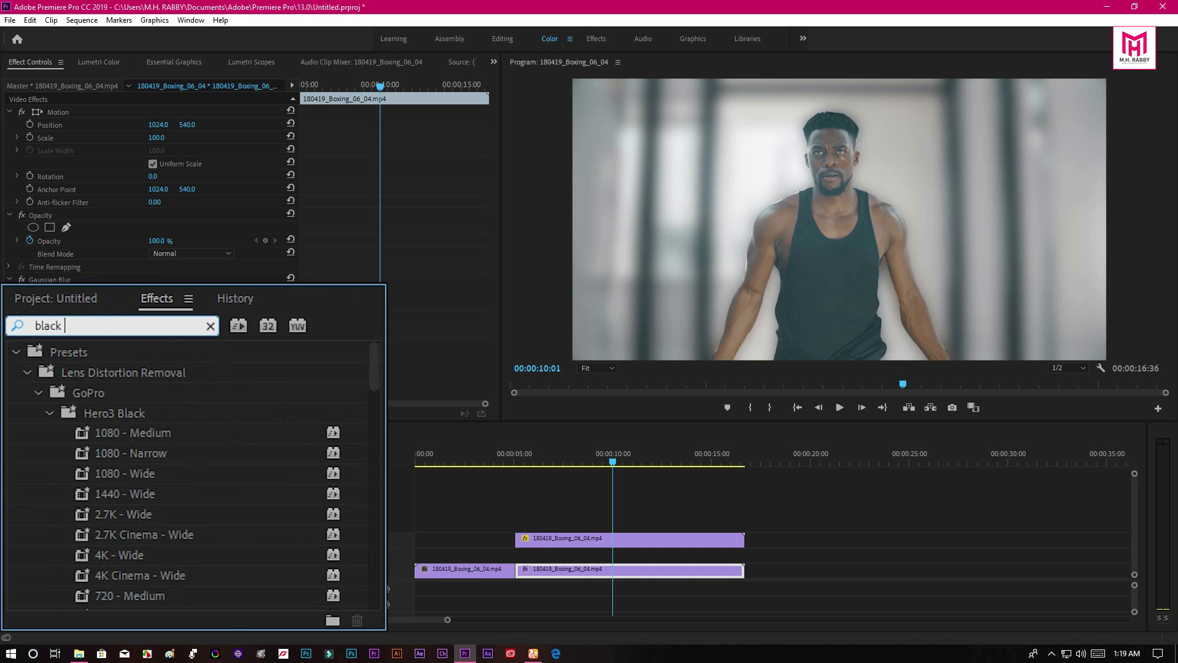
pyautogui.write(' &')
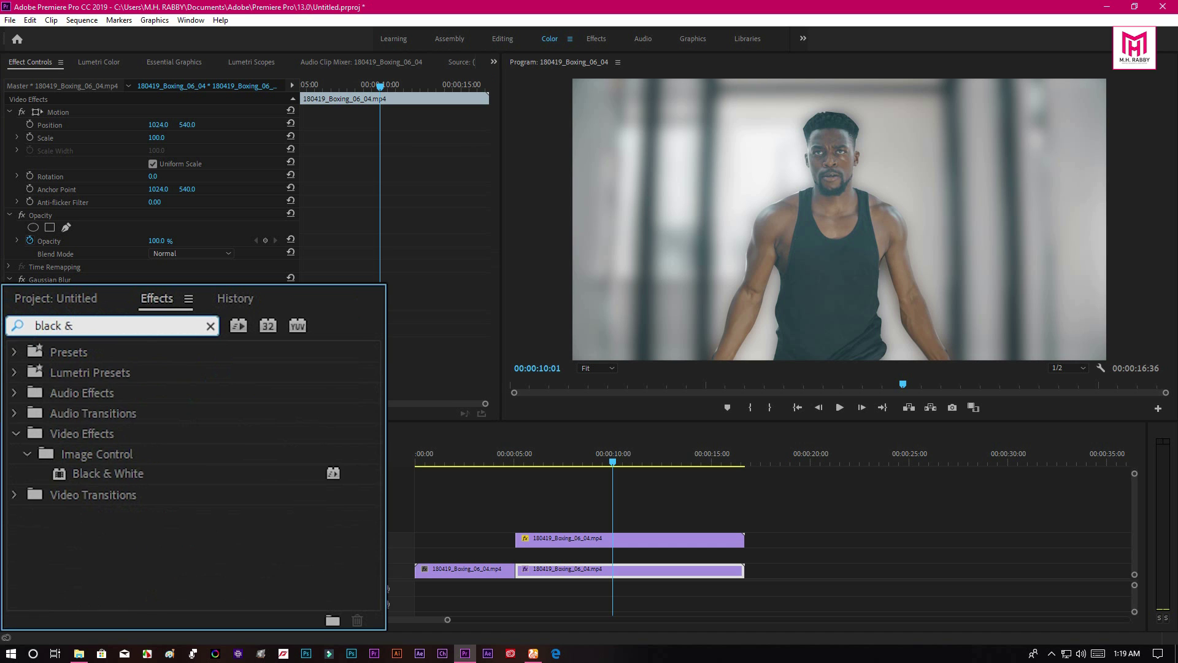
pyautogui.moveTo(64, 536); pyautogui.dragTo(570, 580)
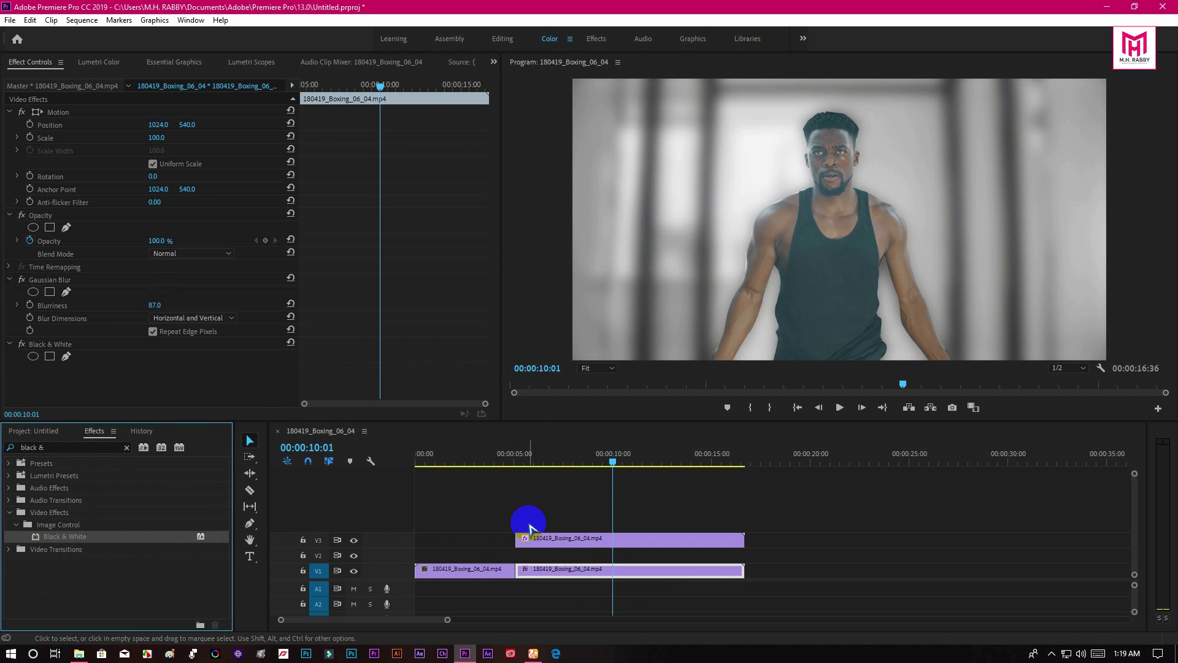
pyautogui.click(586, 543)
# Step: Nest the masked V3 clip as Nested Sequence 01
pyautogui.rightClick(610, 539)
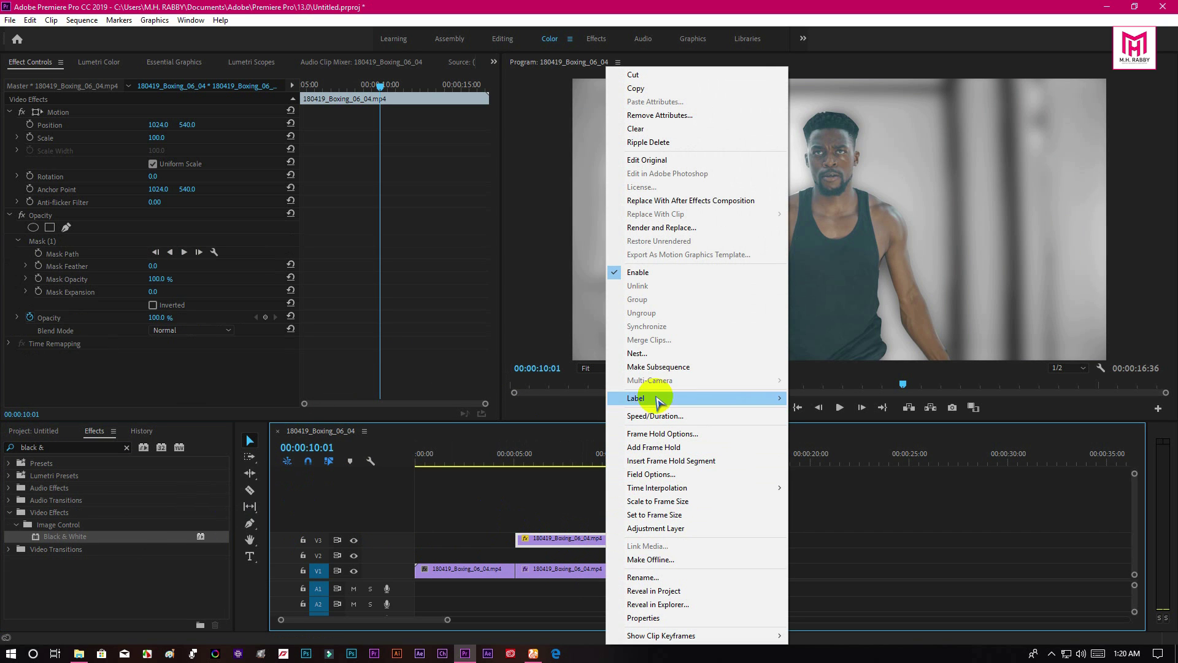
pyautogui.click(637, 353)
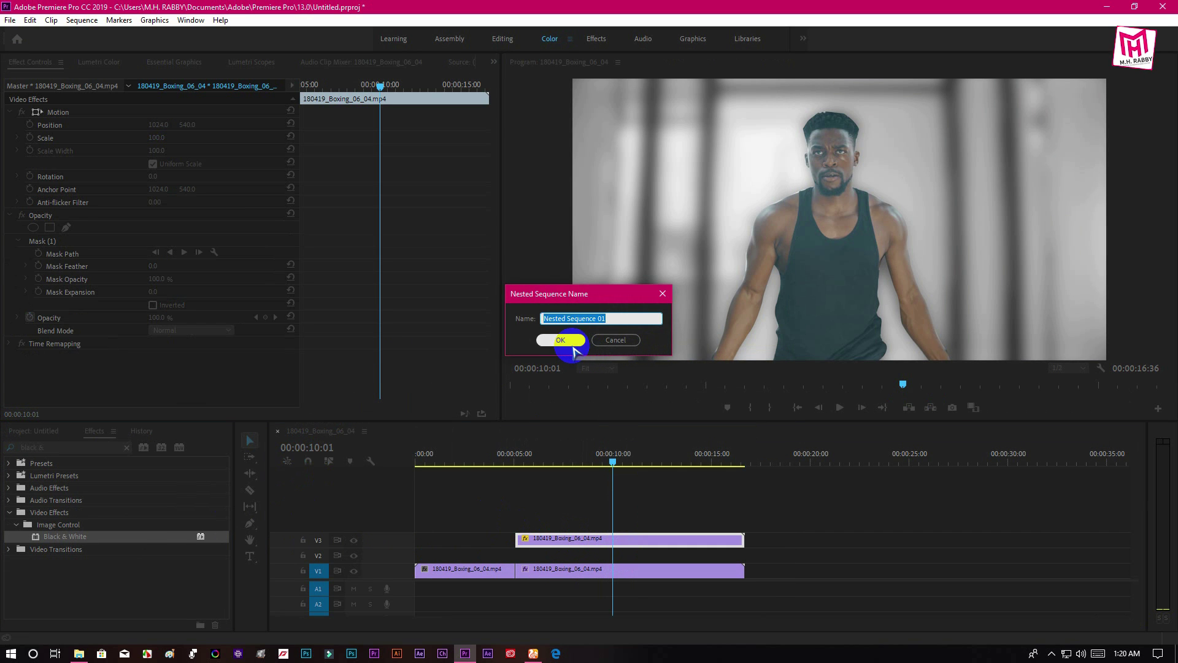
pyautogui.click(562, 339)
pyautogui.click(624, 540)
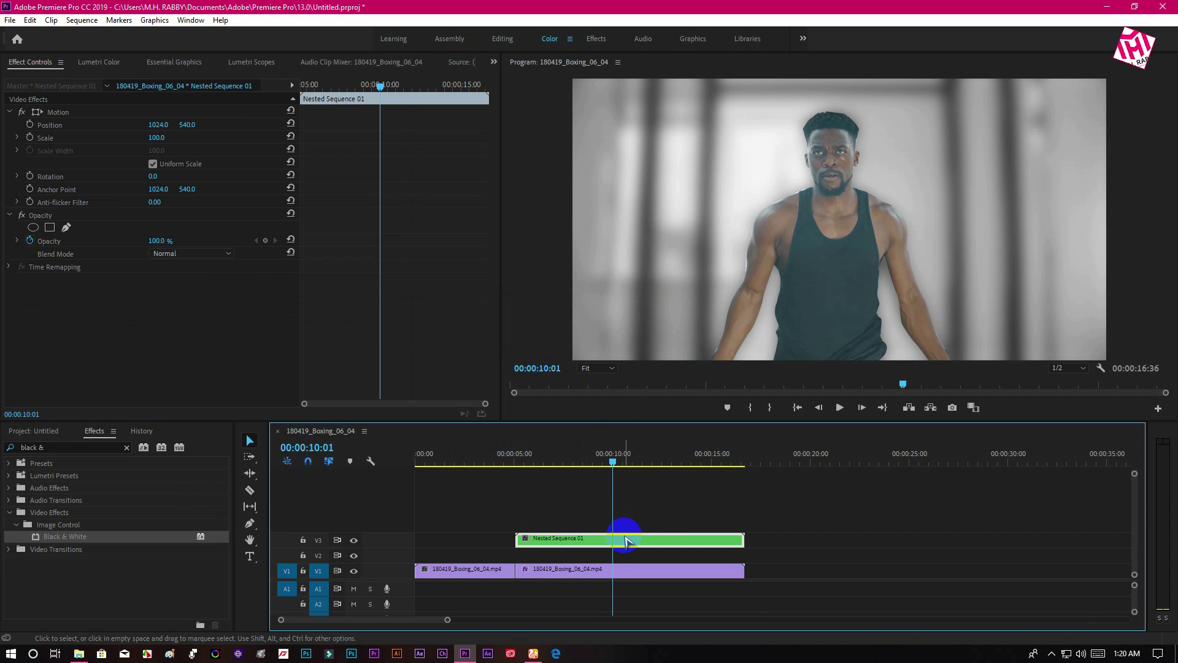
# Step: Search 'Pain' and apply the Paint Bucket effect to Nested Sequence 01
pyautogui.click(51, 448)
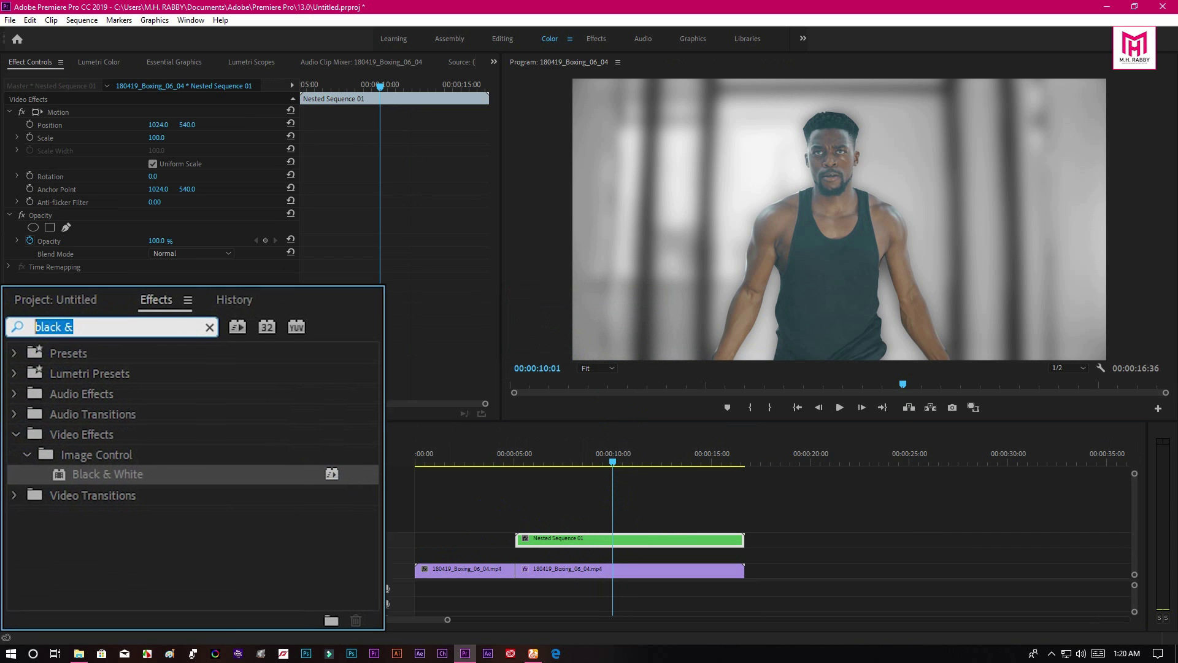
pyautogui.write('Paint')
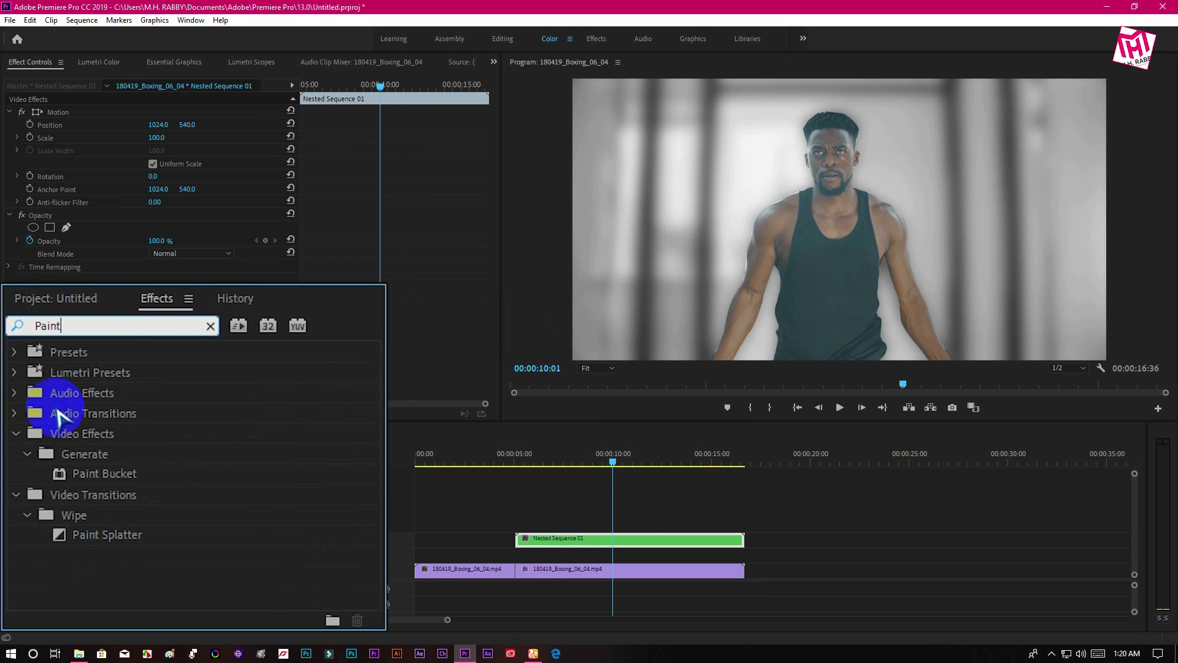
pyautogui.click(95, 476)
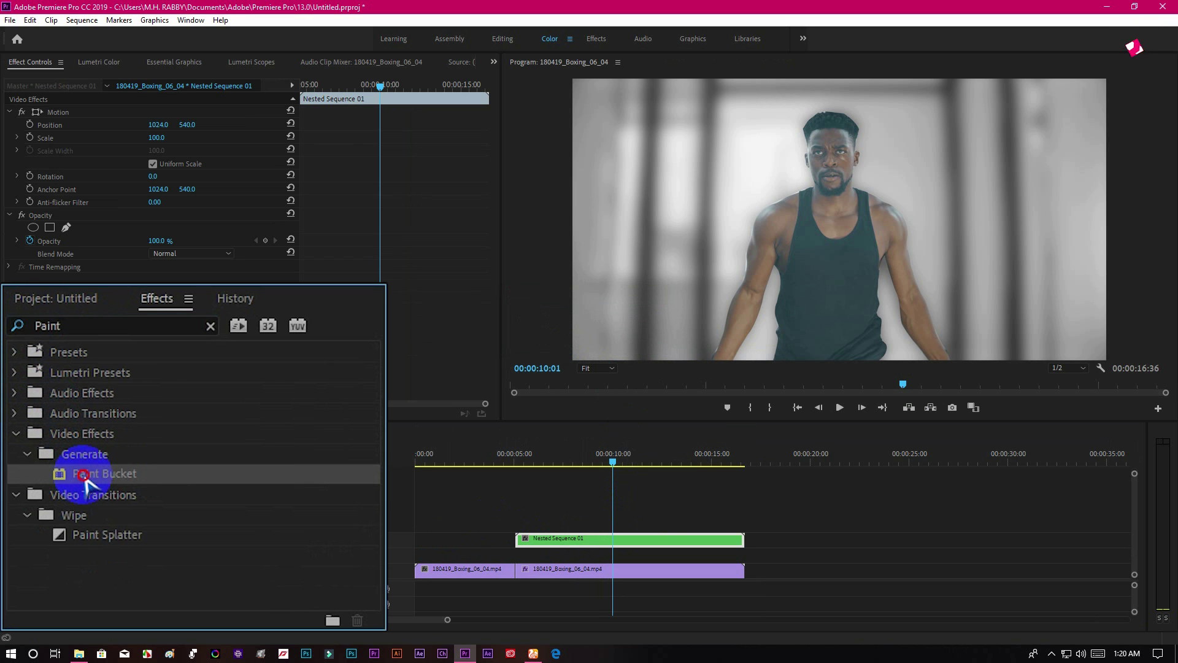
pyautogui.moveTo(68, 536); pyautogui.dragTo(574, 546)
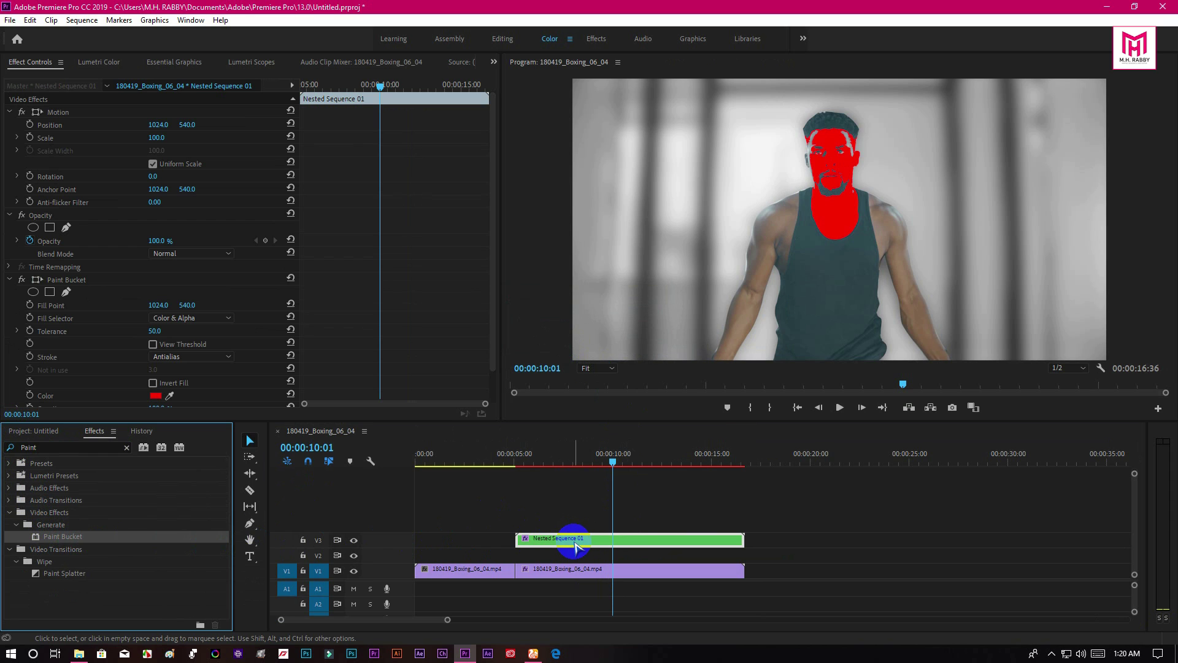
# Step: Switch Paint Bucket to a white stroke based on transparency instead of a fill
pyautogui.scroll(-2, 442, 255)
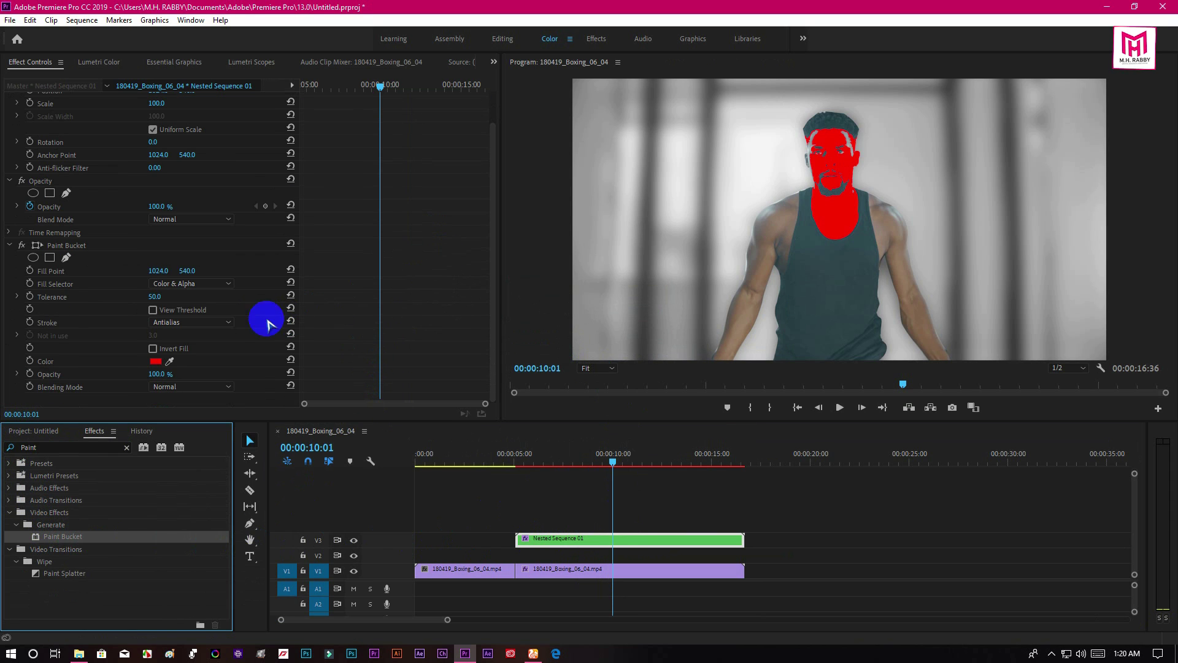
pyautogui.click(169, 323)
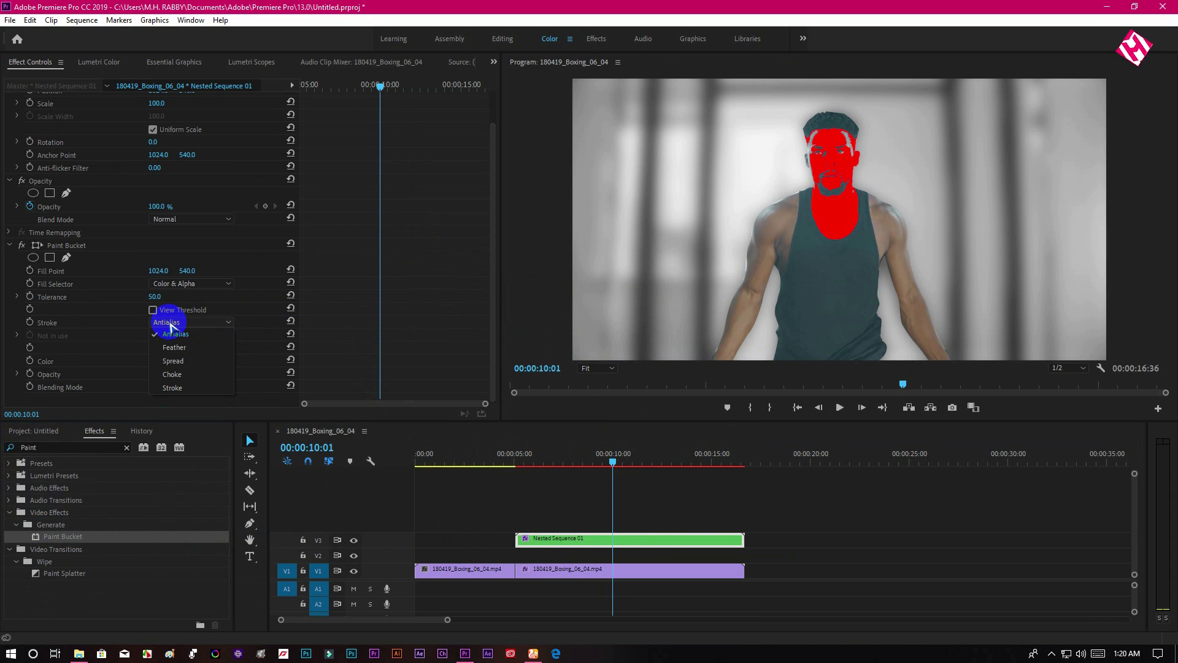
pyautogui.click(172, 388)
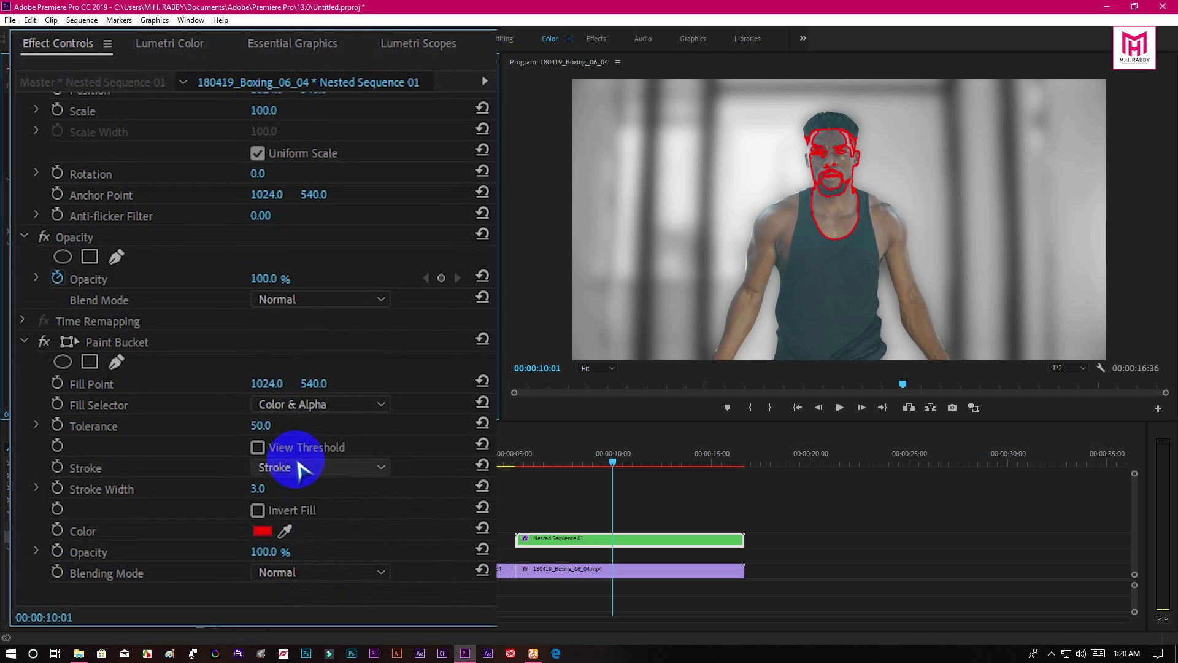
pyautogui.click(267, 391)
pyautogui.click(293, 454)
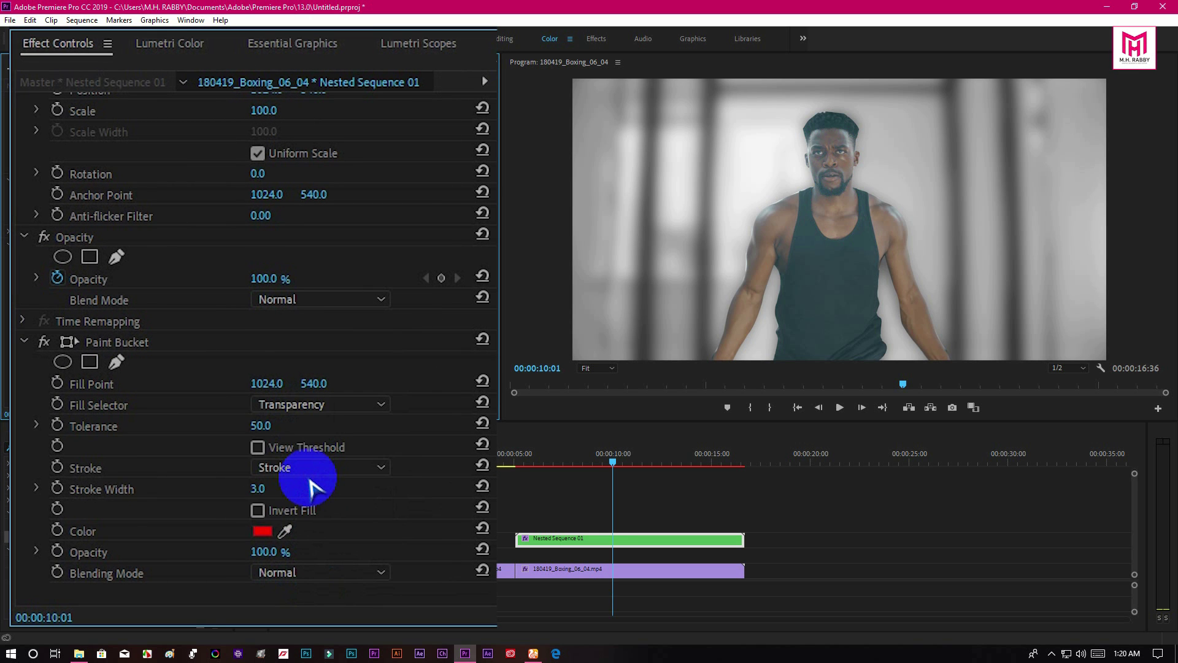
pyautogui.click(262, 531)
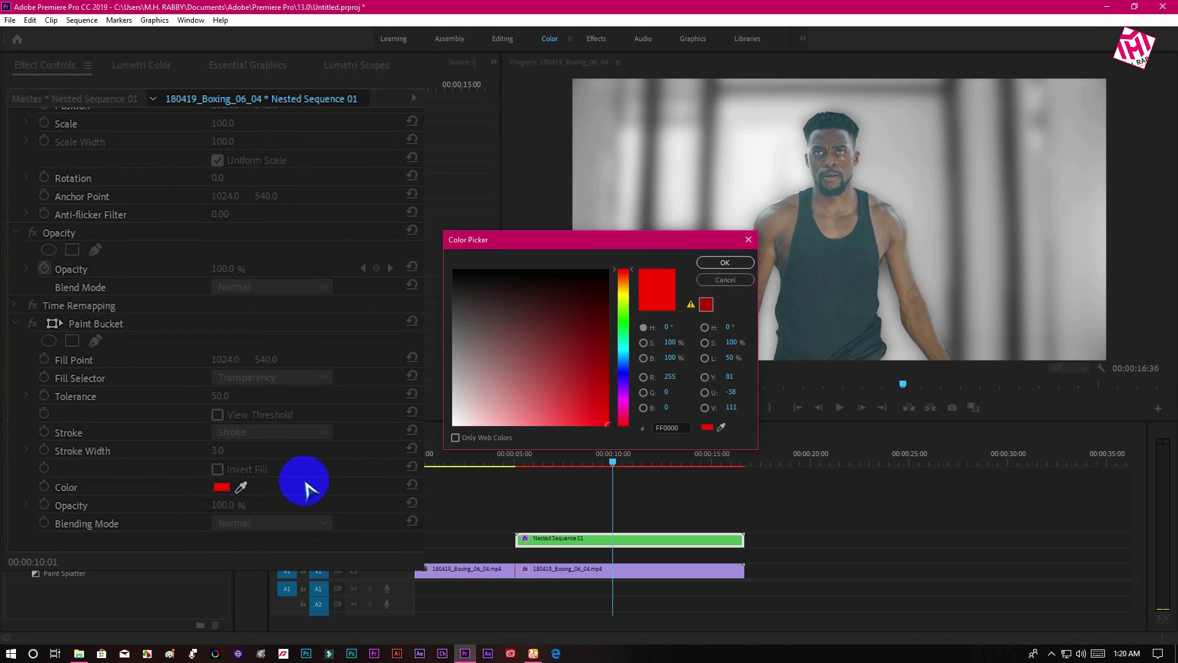
pyautogui.click(725, 263)
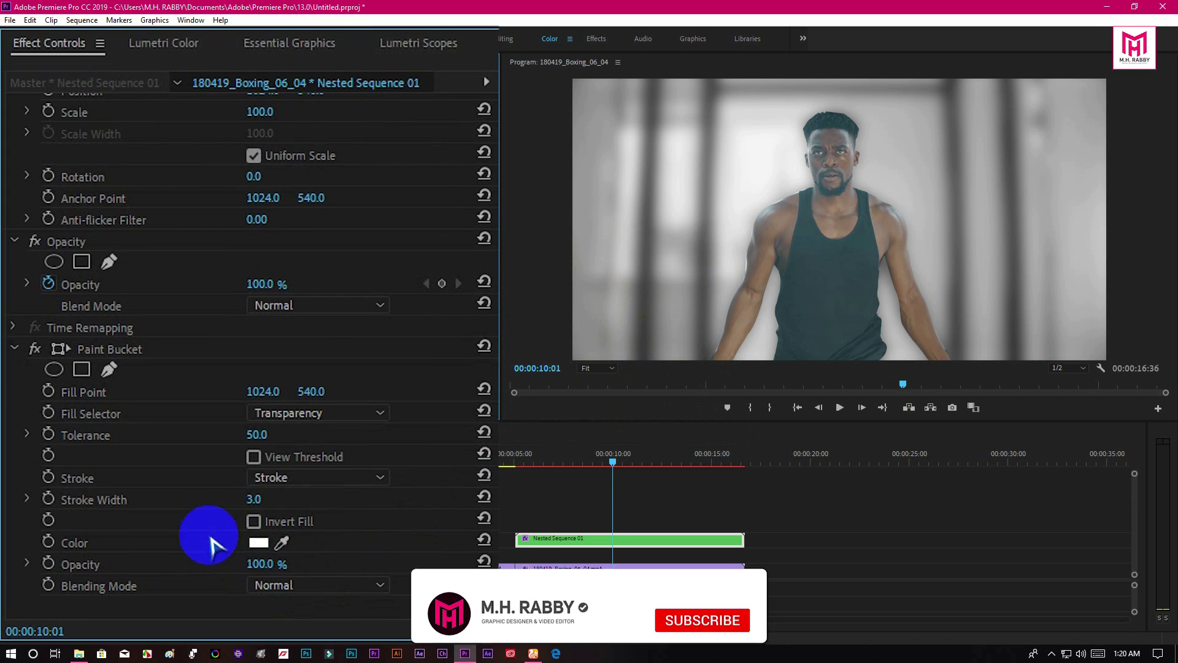
# Step: Set Fill Selector to Opacity and thin the white stroke width to about 5.7
pyautogui.moveTo(254, 499)
pyautogui.mouseDown()
pyautogui.moveTo(470, 502)
pyautogui.moveTo(265, 469)
pyautogui.mouseUp()
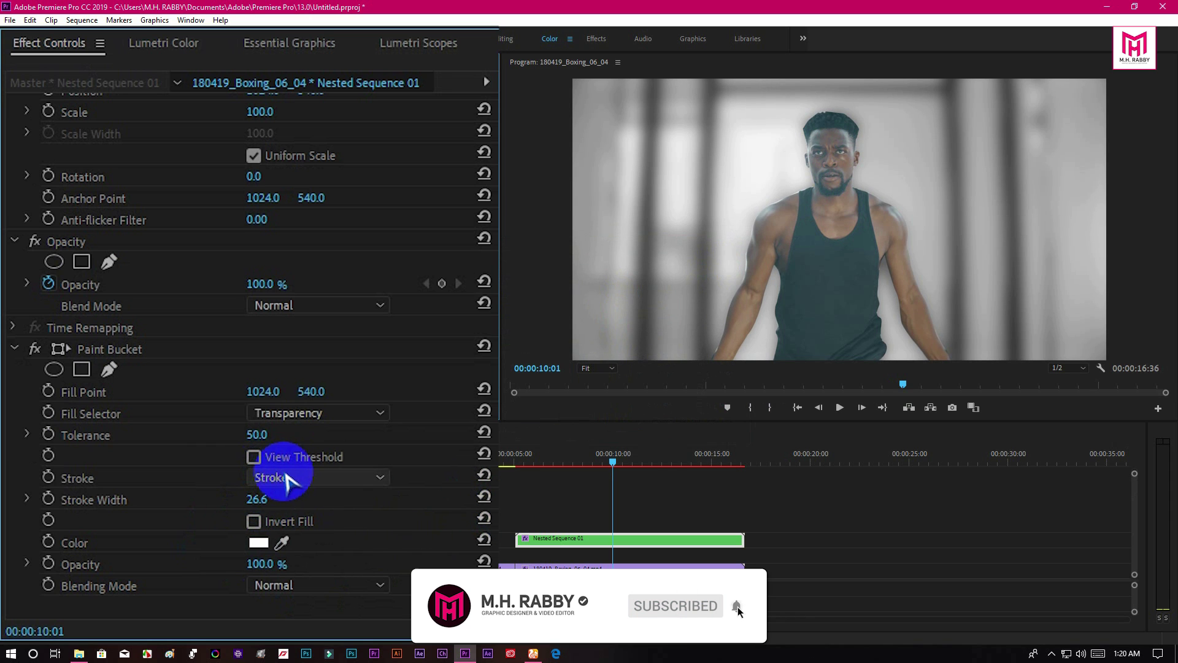
pyautogui.click(302, 411)
pyautogui.click(310, 507)
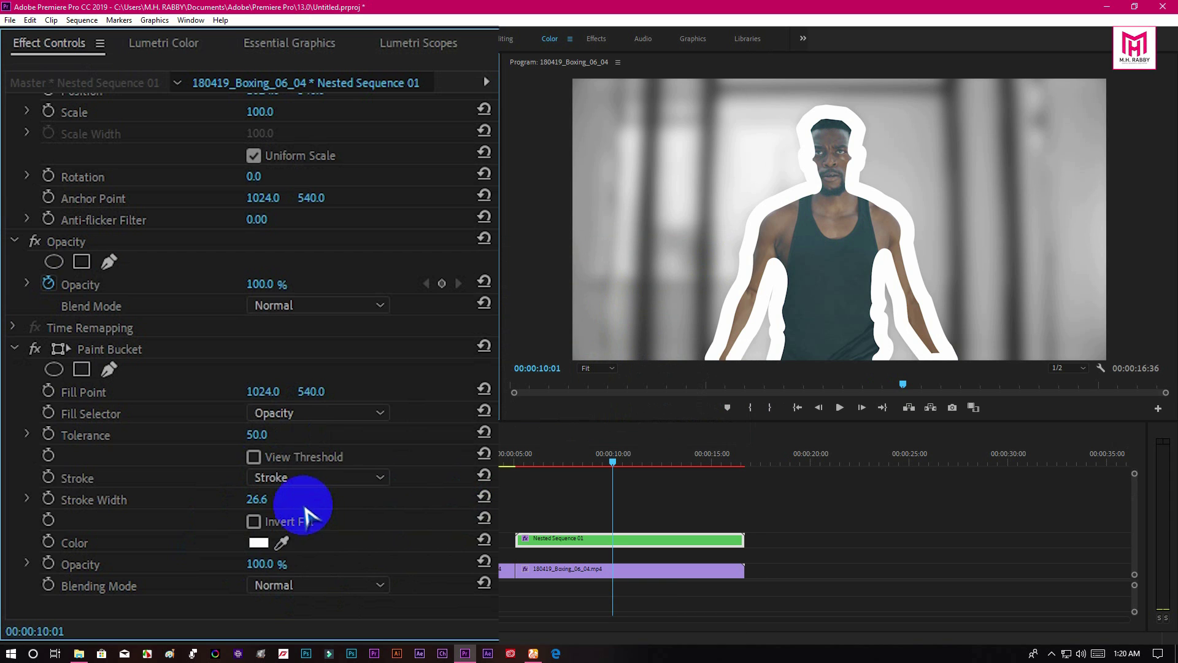
pyautogui.moveTo(256, 499); pyautogui.dragTo(31, 542)
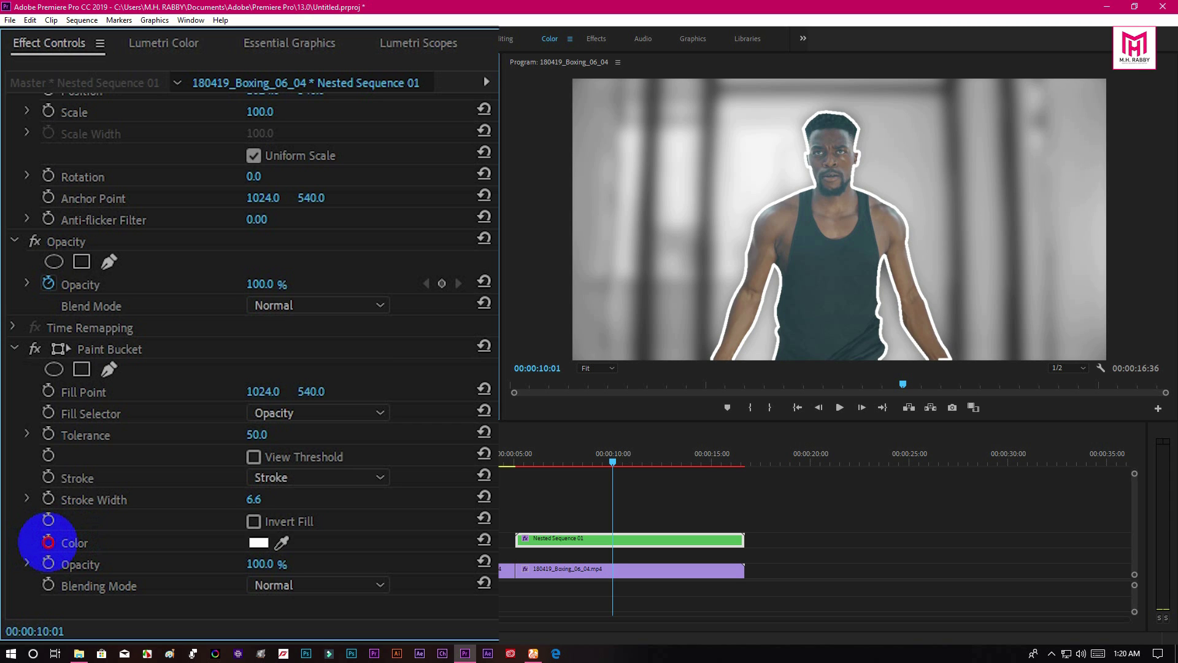
pyautogui.moveTo(48, 541); pyautogui.dragTo(6, 544)
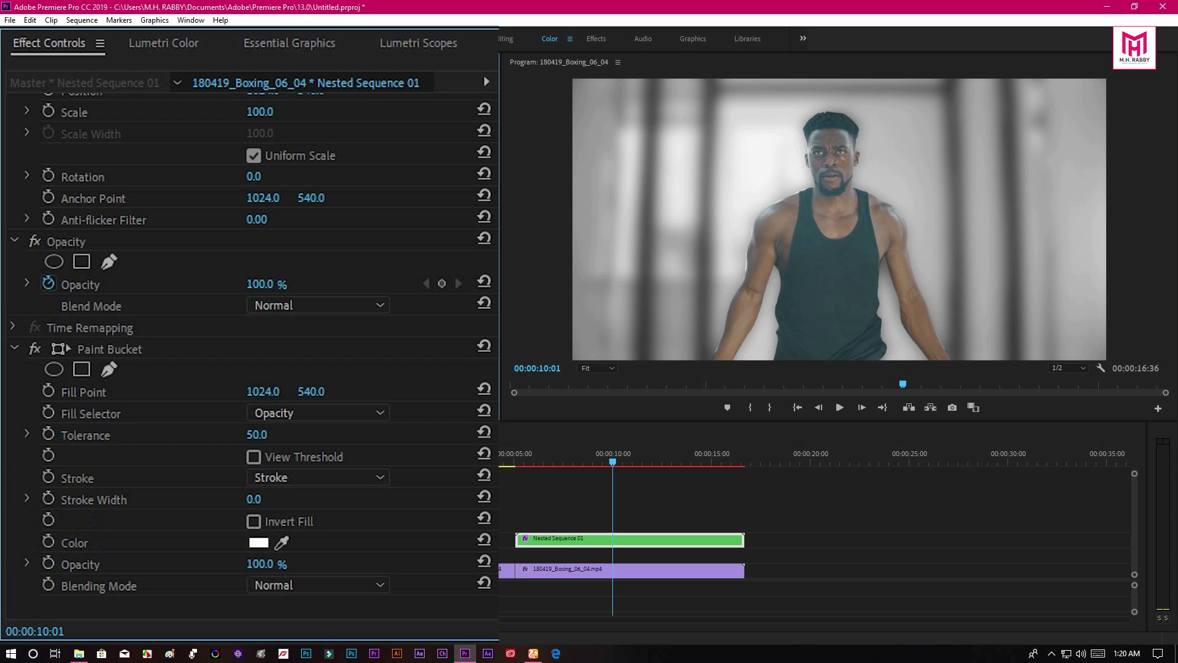
pyautogui.moveTo(254, 499); pyautogui.dragTo(377, 492)
pyautogui.hotkey('ctrl', 'z')
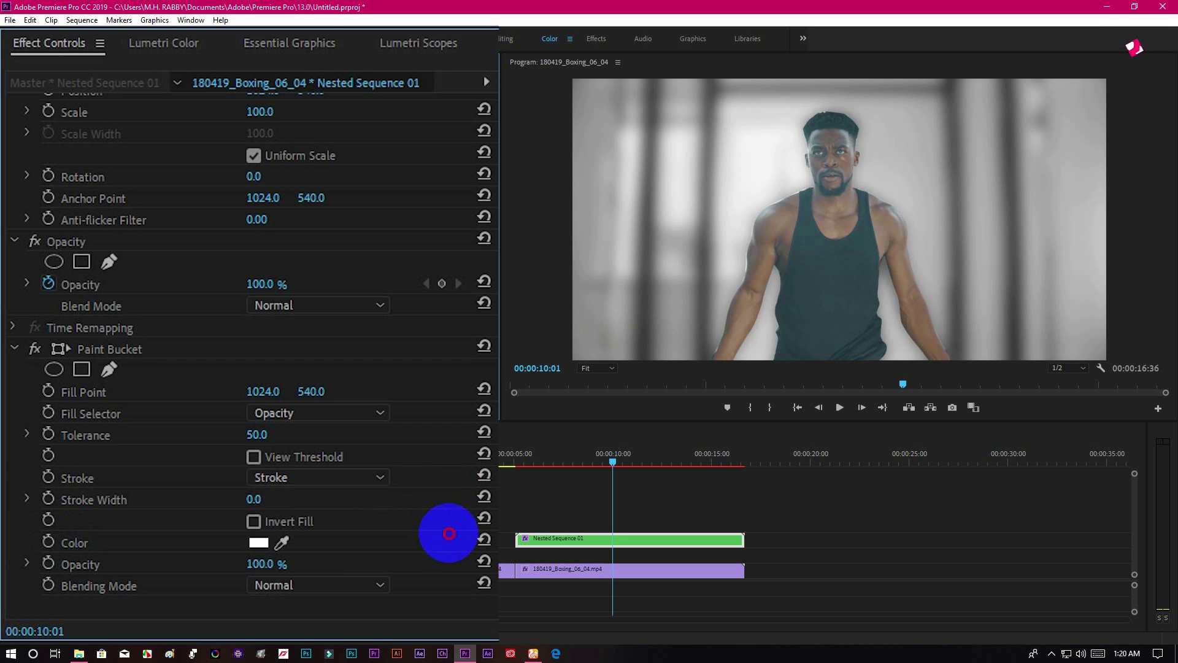
pyautogui.moveTo(254, 499)
pyautogui.mouseDown()
pyautogui.moveTo(429, 495)
pyautogui.moveTo(382, 515)
pyautogui.moveTo(418, 512)
pyautogui.mouseUp()
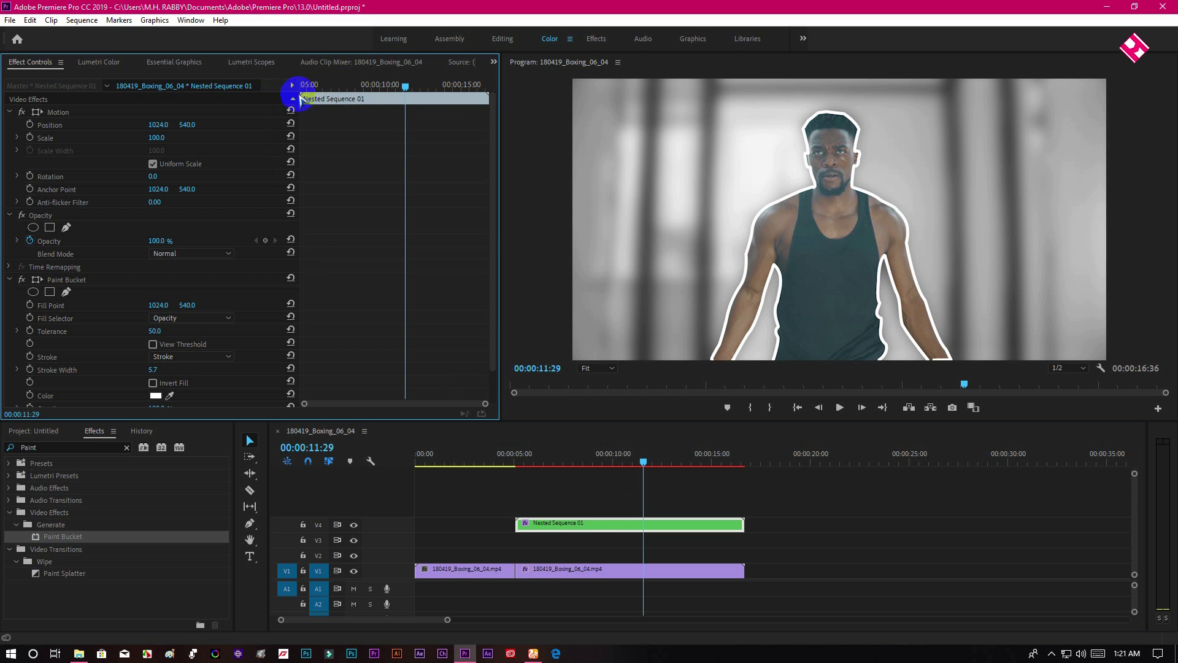
# Step: Keyframe Position and Scale at the clip start, then at 00:00:12:46 set Scale 125 and Position 944, 535
pyautogui.click(307, 87)
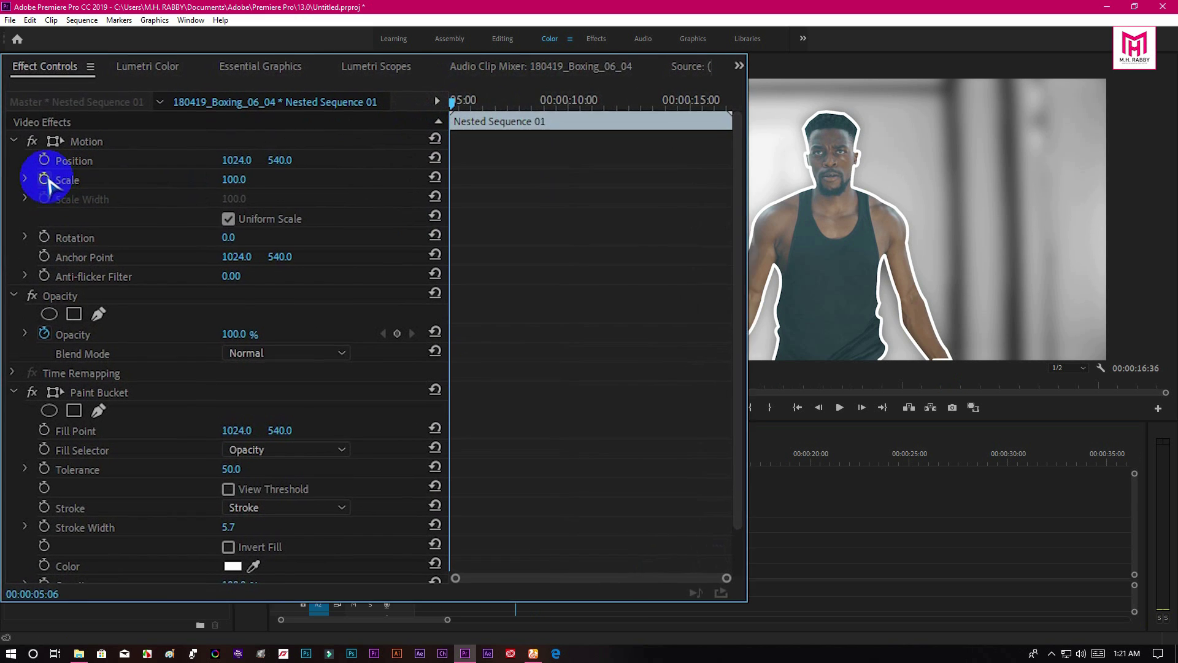
pyautogui.click(44, 180)
pyautogui.click(45, 160)
pyautogui.moveTo(513, 114); pyautogui.dragTo(656, 113)
pyautogui.moveTo(242, 182); pyautogui.dragTo(260, 252)
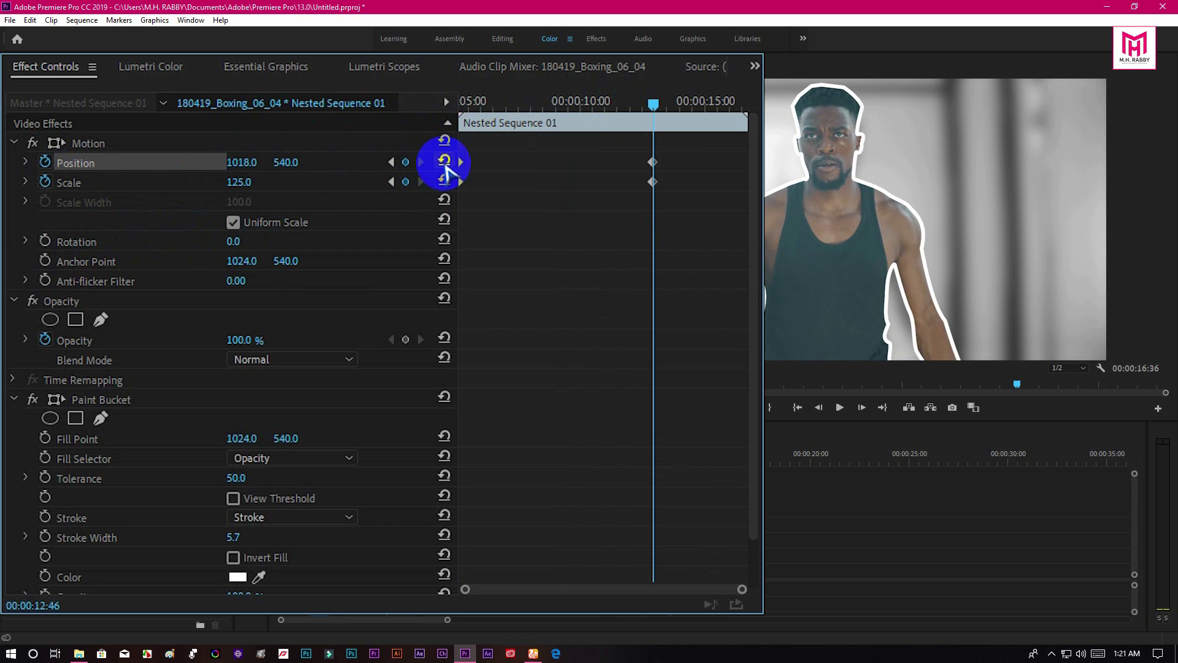
pyautogui.moveTo(288, 163)
pyautogui.mouseDown()
pyautogui.moveTo(323, 168)
pyautogui.moveTo(298, 174)
pyautogui.moveTo(295, 163)
pyautogui.mouseUp()
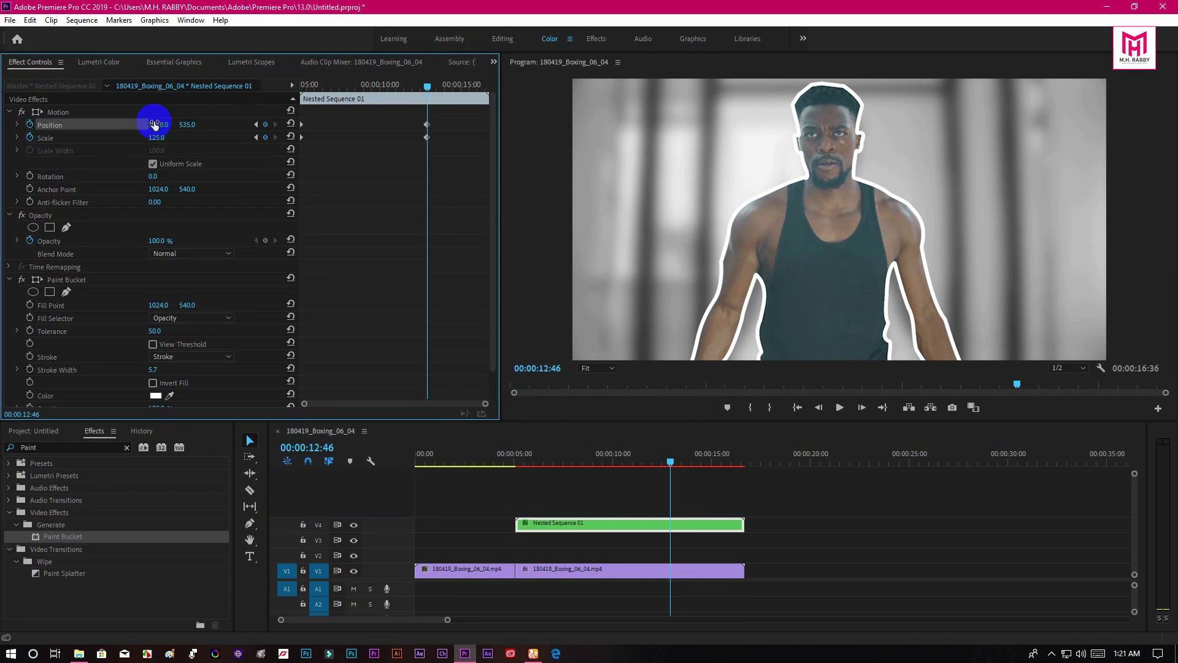
pyautogui.moveTo(154, 125); pyautogui.dragTo(138, 125)
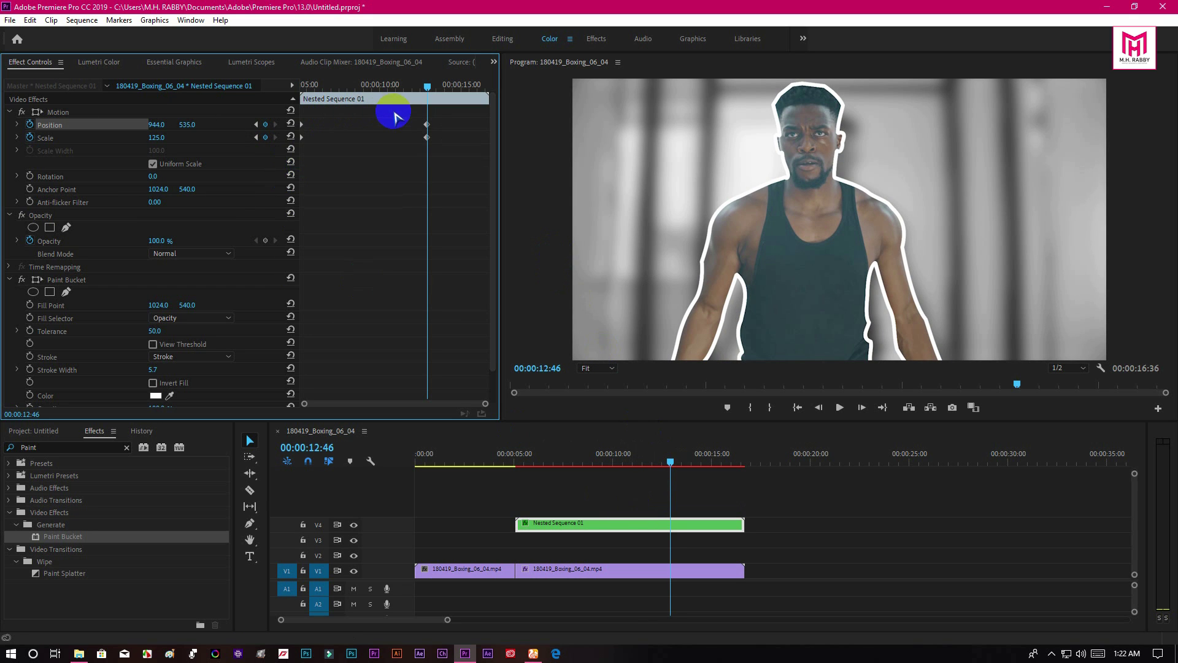
# Step: Apply Ease In and Ease Out to the motion keyframes and reshape the Scale velocity curve
pyautogui.rightClick(428, 129)
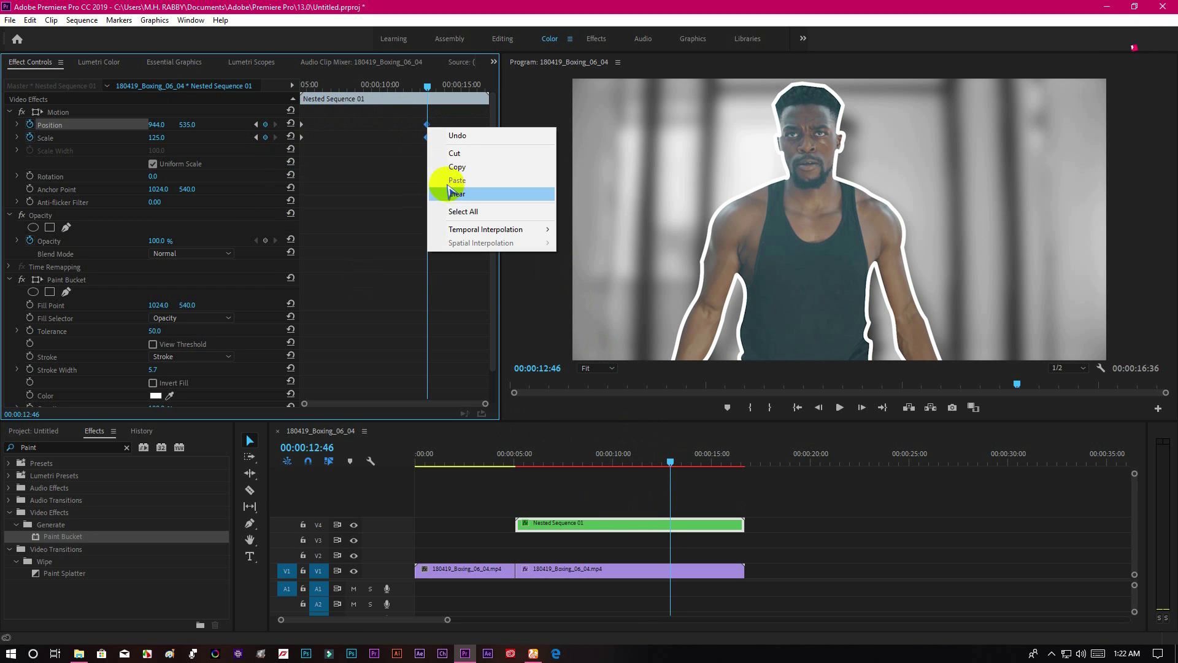
pyautogui.moveTo(463, 229)
pyautogui.click(571, 301)
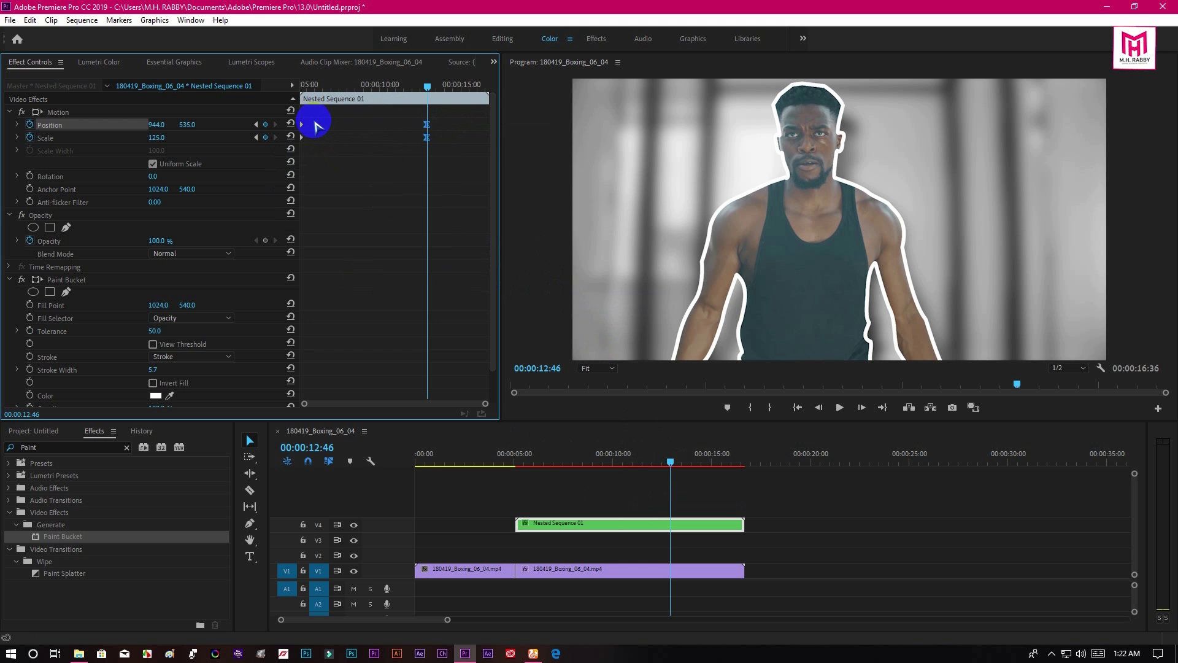
pyautogui.rightClick(303, 125)
pyautogui.moveTo(376, 229)
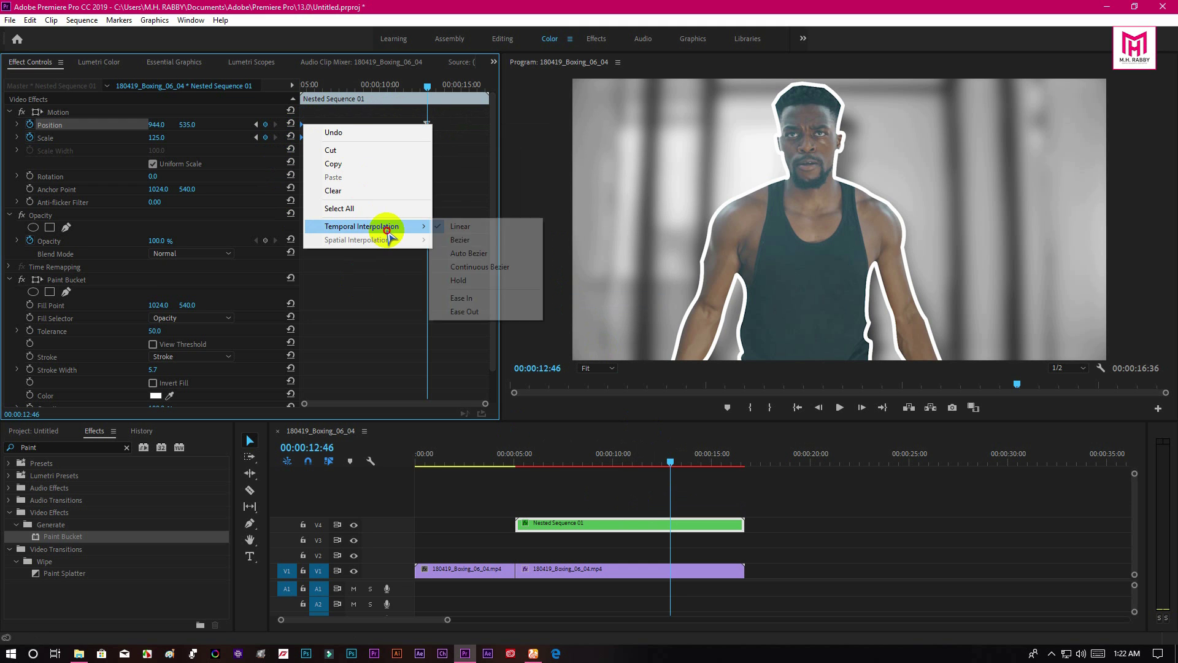
pyautogui.click(466, 312)
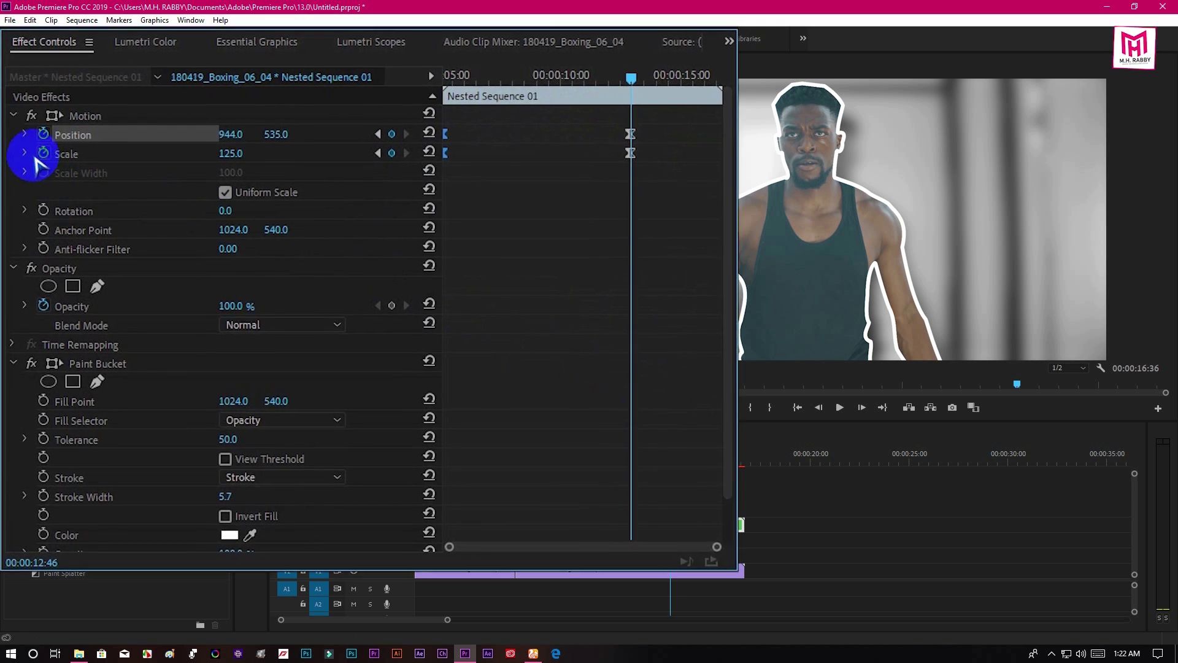
pyautogui.click(16, 136)
pyautogui.click(25, 136)
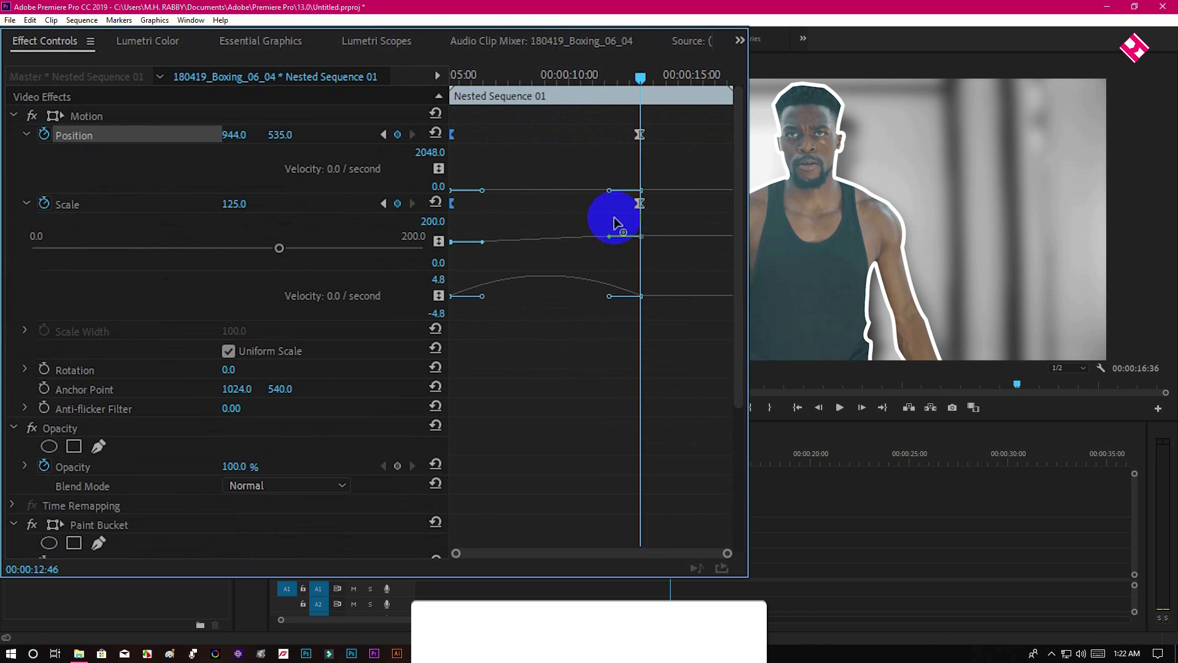
pyautogui.moveTo(614, 301); pyautogui.dragTo(506, 299)
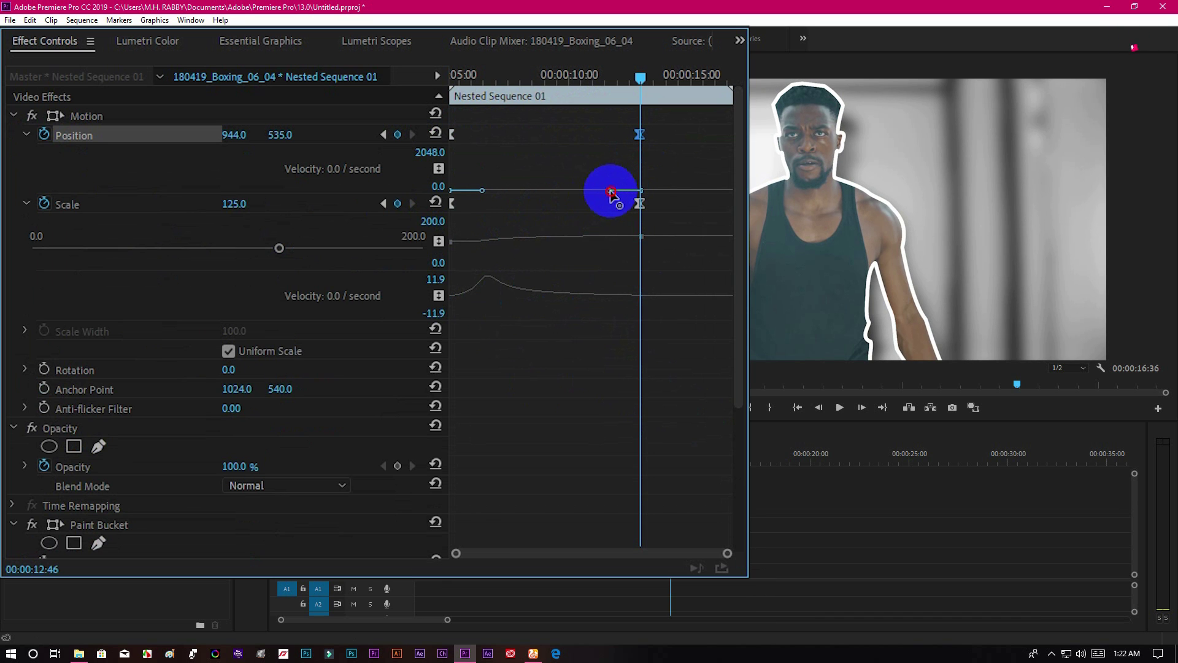
# Step: Move the end Position and Scale keyframes later and scrub the push-in to preview it
pyautogui.press('Up')
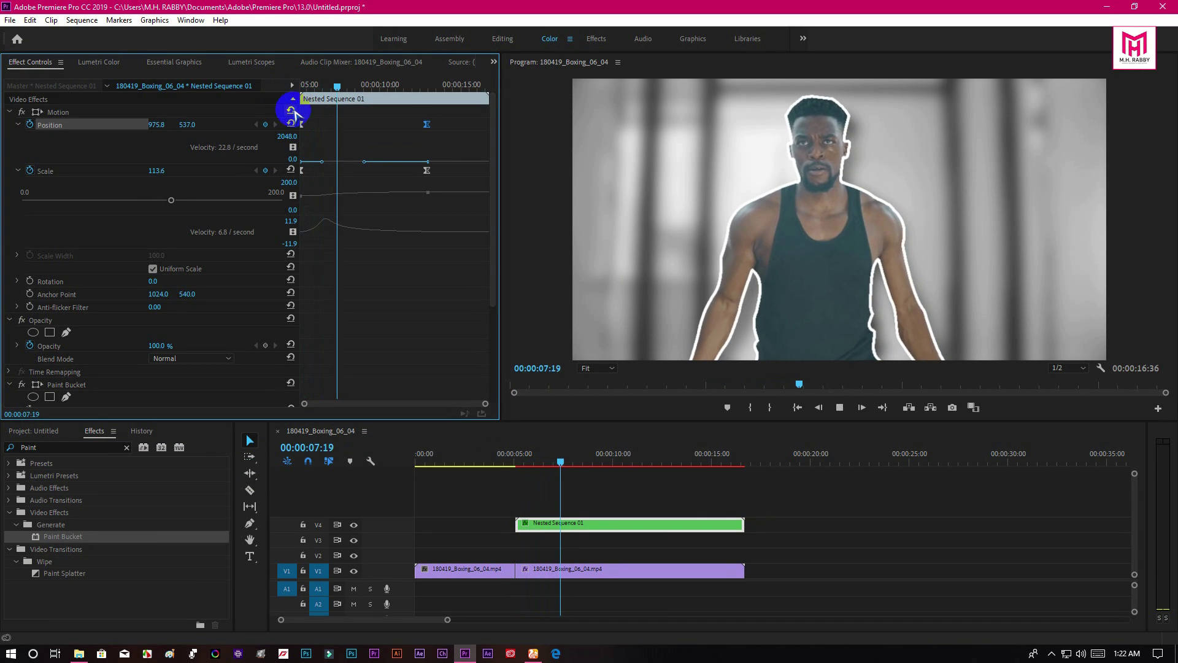
pyautogui.press('space')
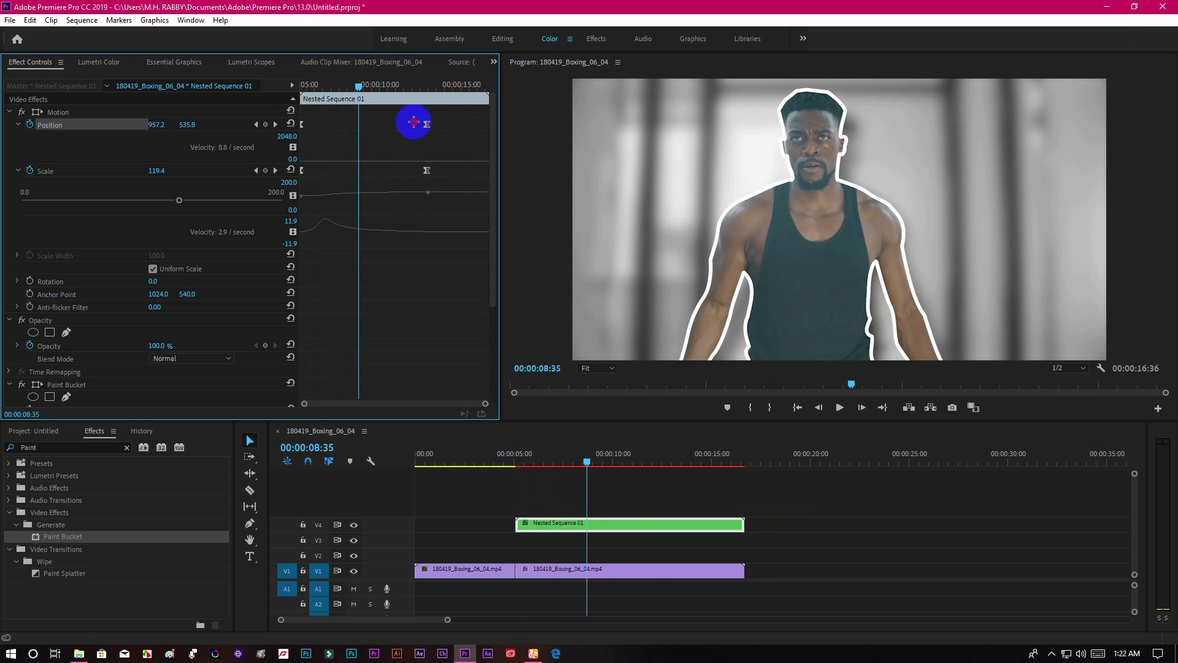
pyautogui.moveTo(414, 121); pyautogui.dragTo(449, 176)
pyautogui.moveTo(430, 123); pyautogui.dragTo(510, 167)
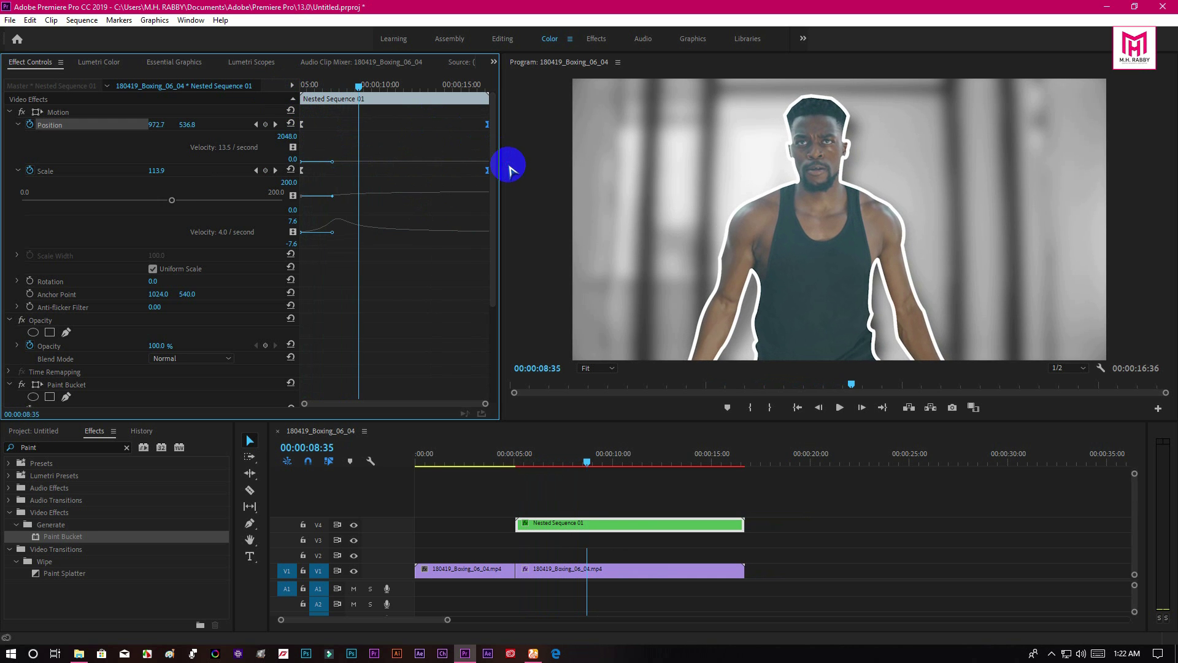
pyautogui.moveTo(381, 82); pyautogui.dragTo(367, 139)
pyautogui.click(294, 487)
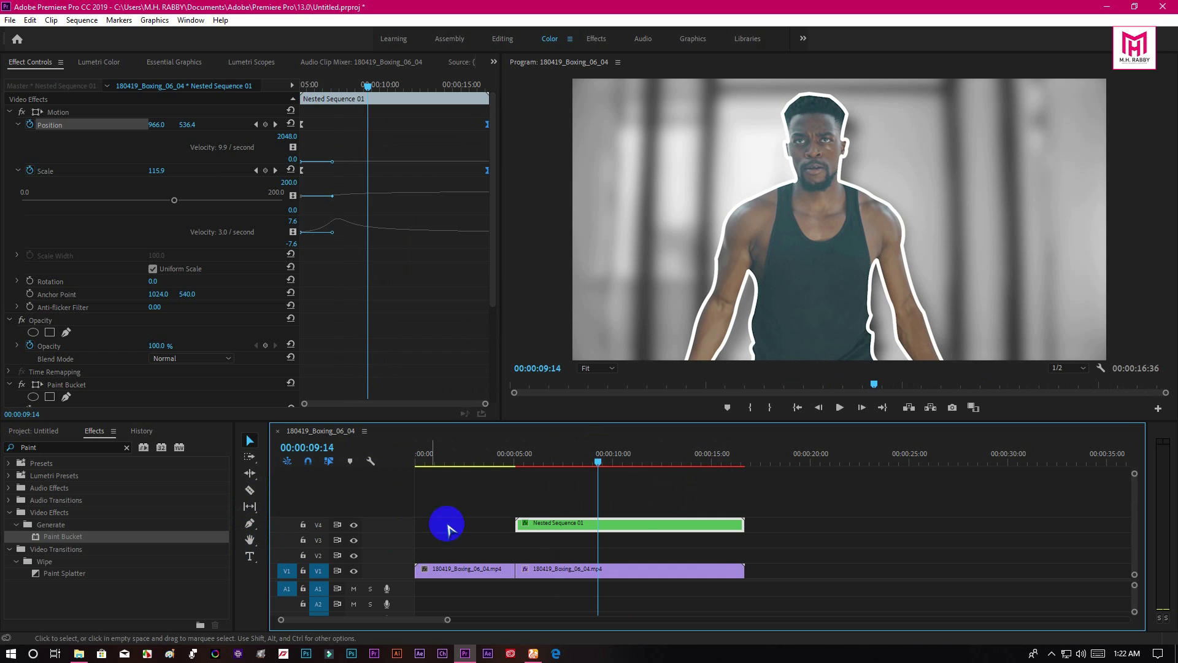
# Step: Add a 'Name Here' text title to the right of the boxer in the Program monitor
pyautogui.click(253, 558)
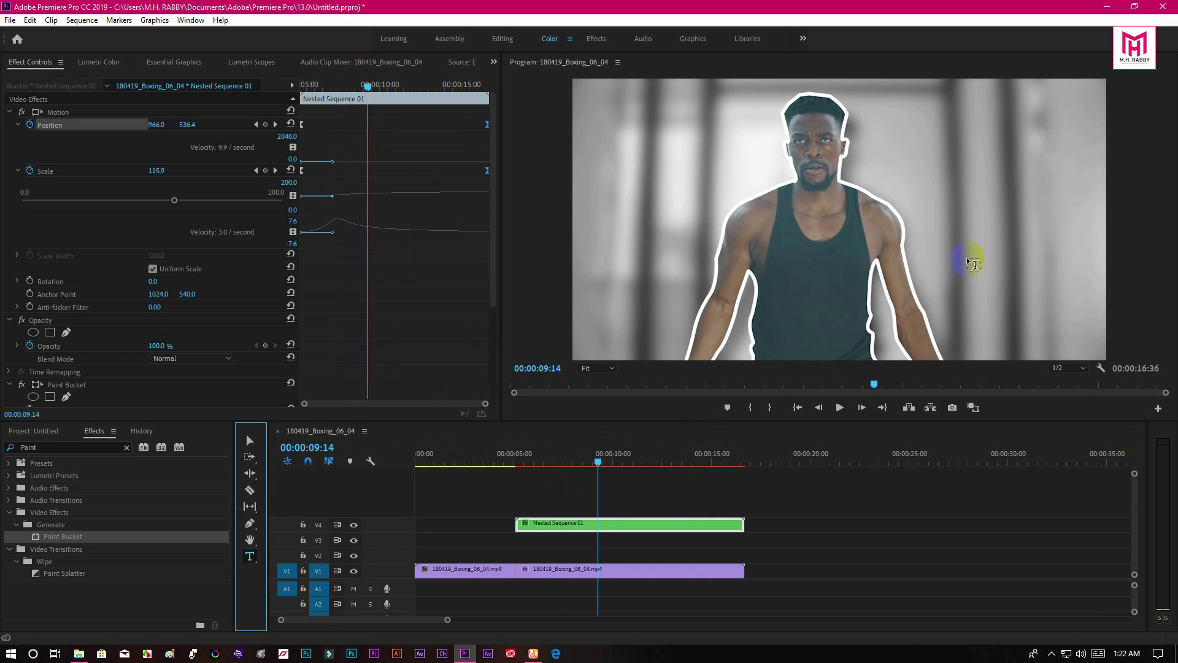
pyautogui.click(957, 241)
pyautogui.write('Name Her')
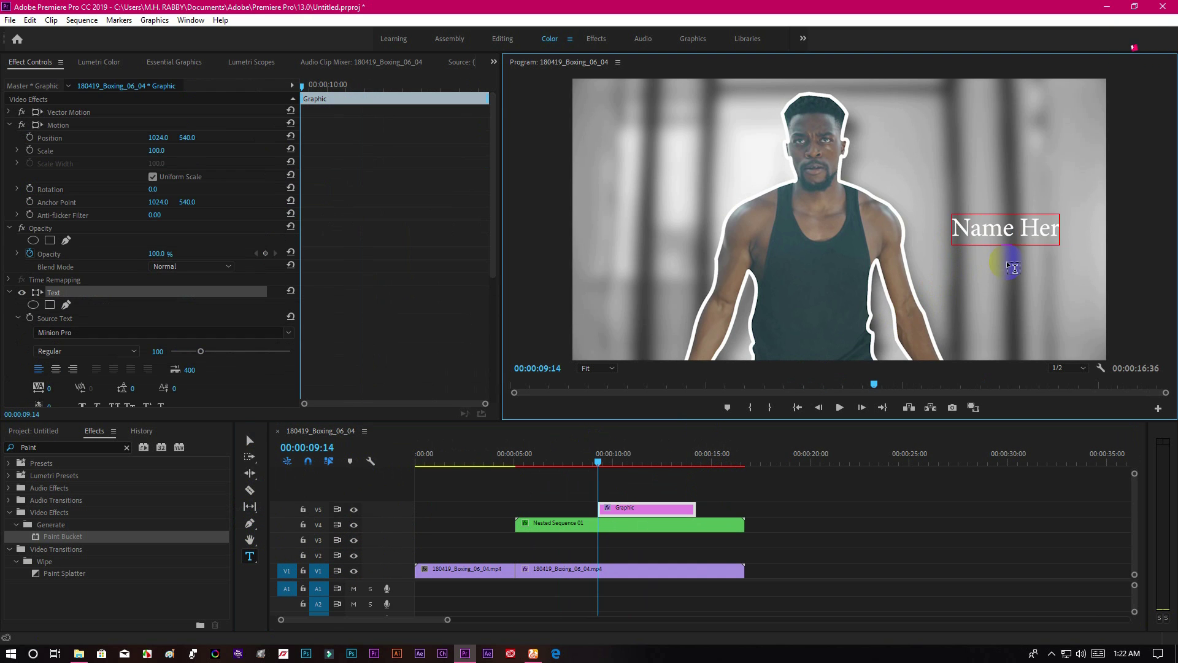
pyautogui.write('e')
# Step: Format the title in Chlorinar at size 162 with centred alignment
pyautogui.hotkey('ctrl', 'a')
pyautogui.scroll(-2, 295, 263)
pyautogui.click(288, 259)
pyautogui.scroll(10, 205, 349)
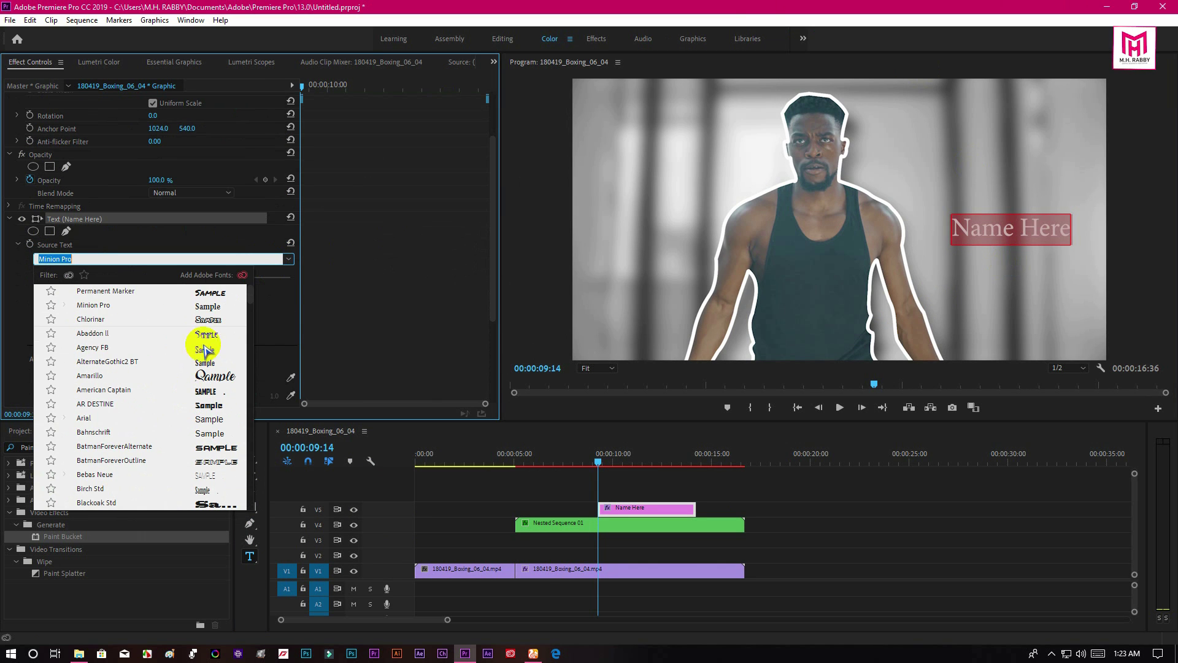
pyautogui.click(209, 321)
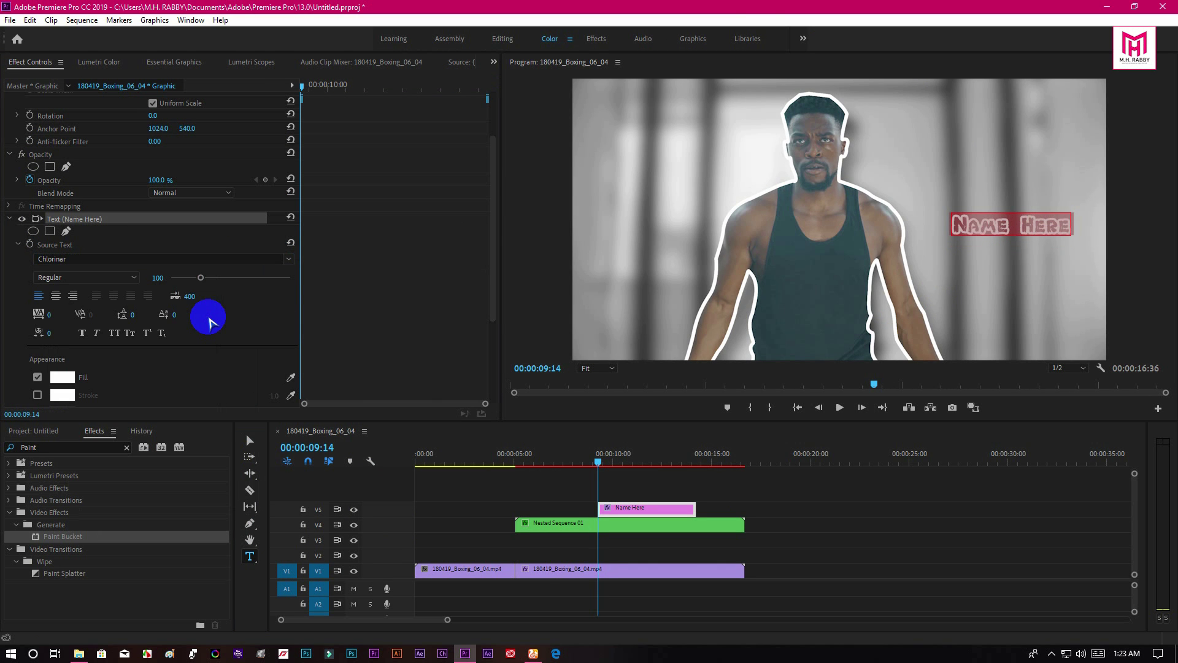
pyautogui.moveTo(203, 280); pyautogui.dragTo(220, 281)
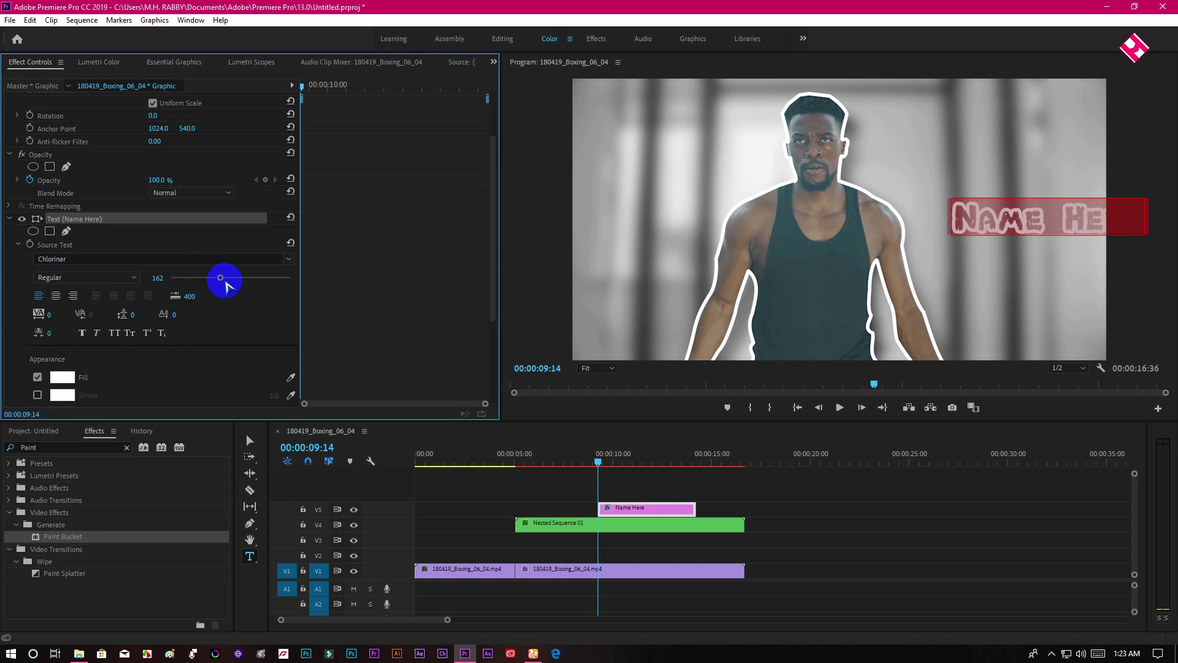
pyautogui.click(56, 296)
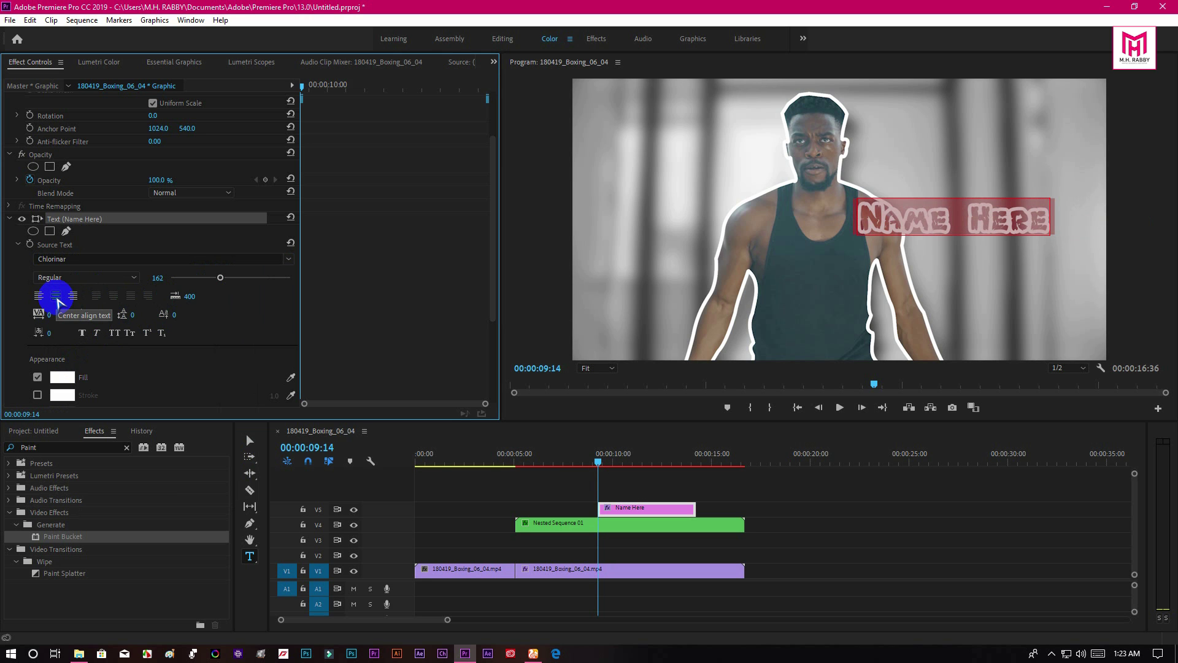
# Step: Scale the title to 71%, enable Scale and Position keyframes, and move the clip to V3
pyautogui.scroll(3, 427, 195)
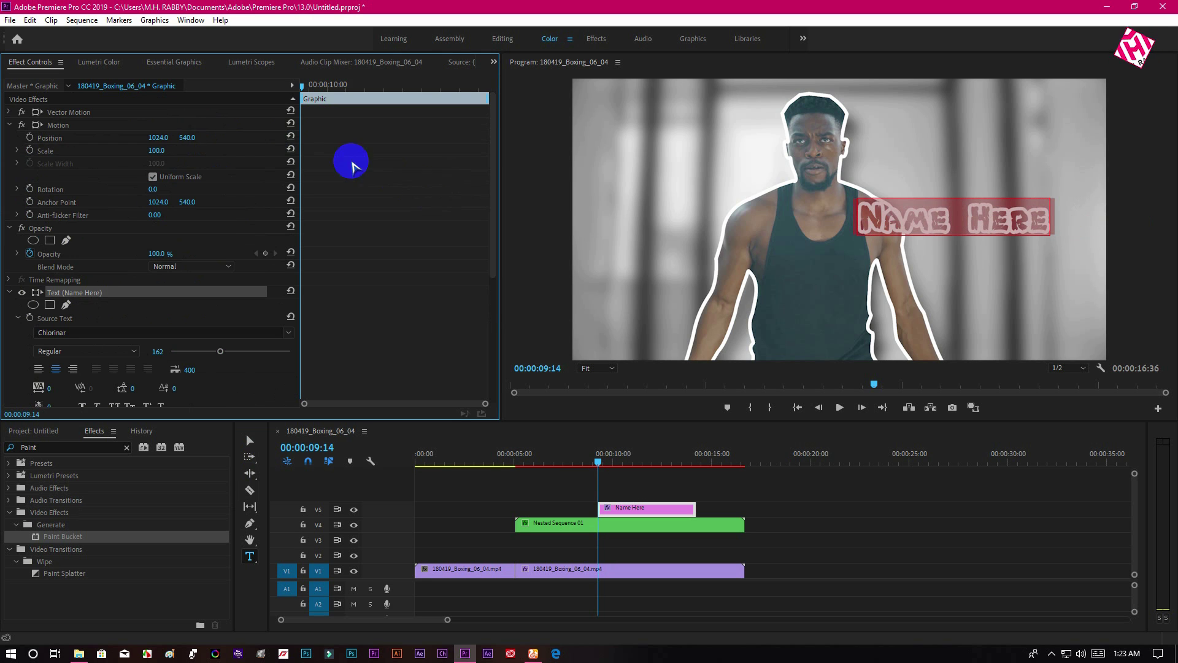
pyautogui.moveTo(158, 153); pyautogui.dragTo(381, 161)
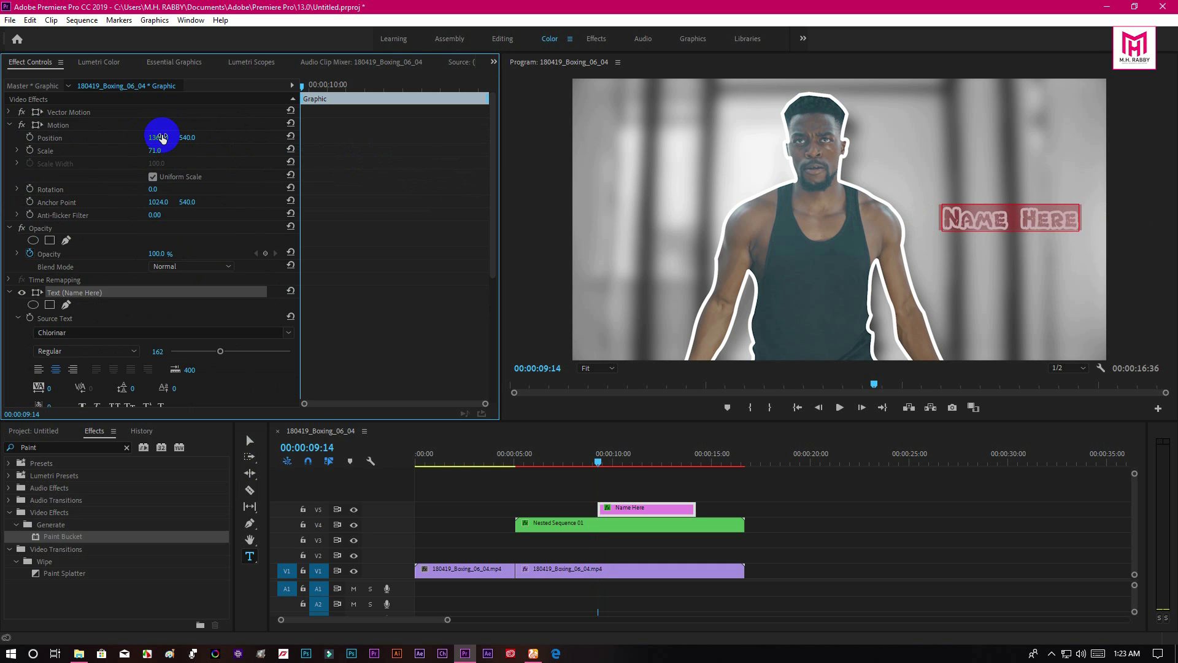
pyautogui.click(30, 150)
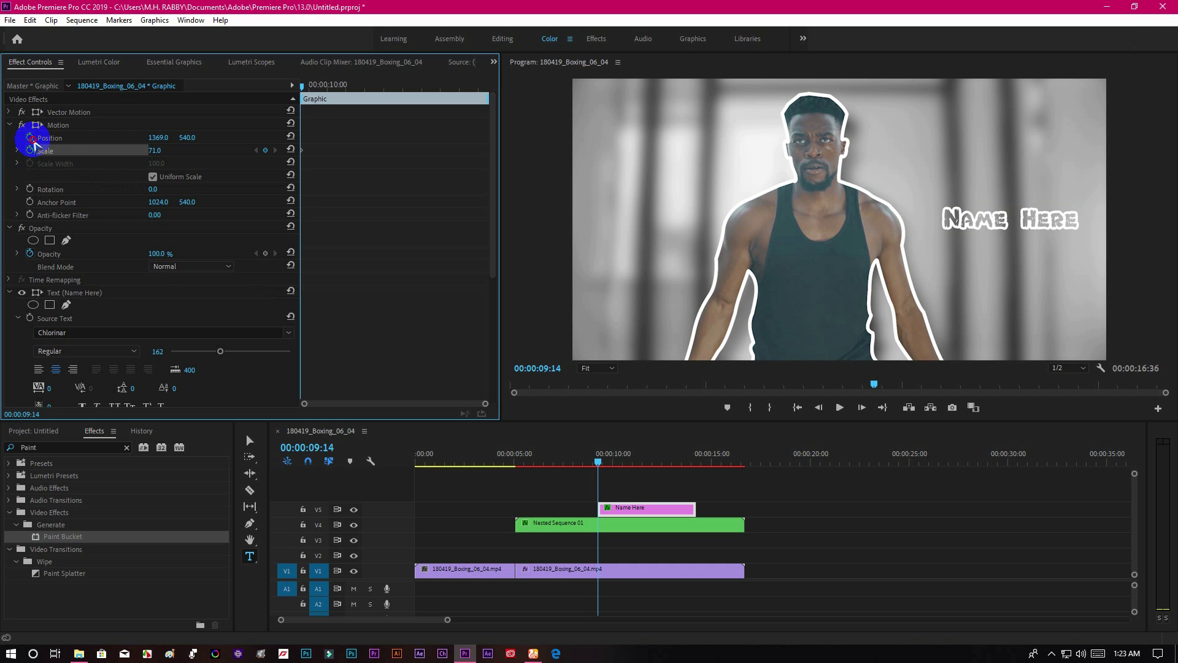
pyautogui.click(30, 137)
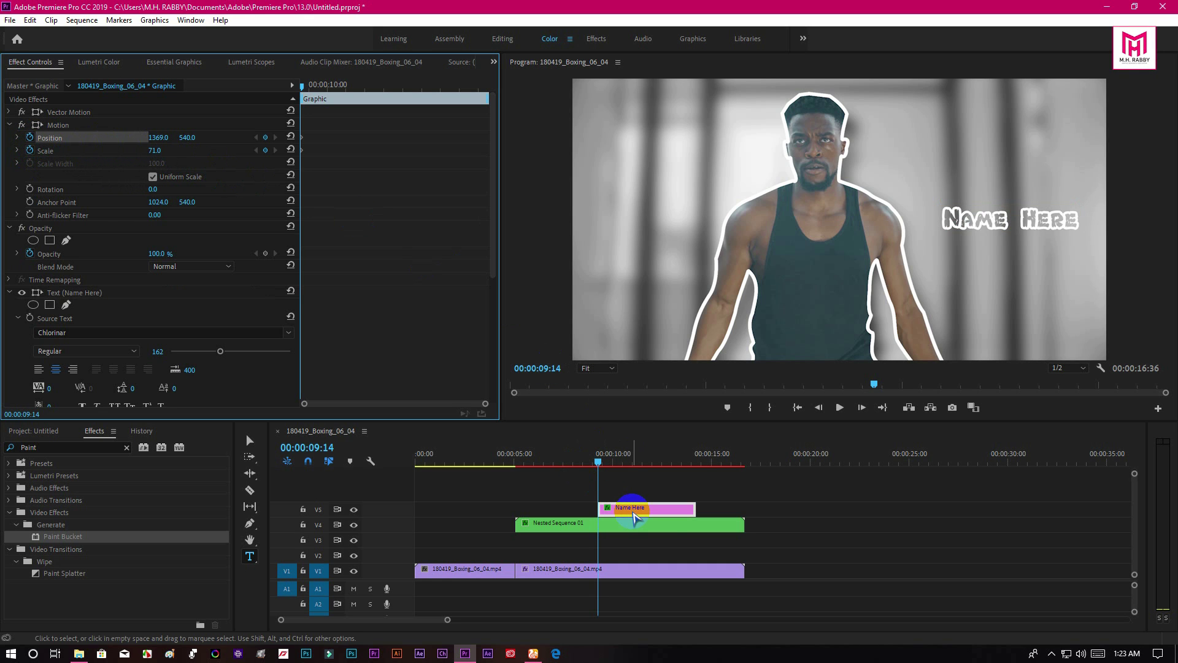
pyautogui.moveTo(639, 510); pyautogui.dragTo(556, 546)
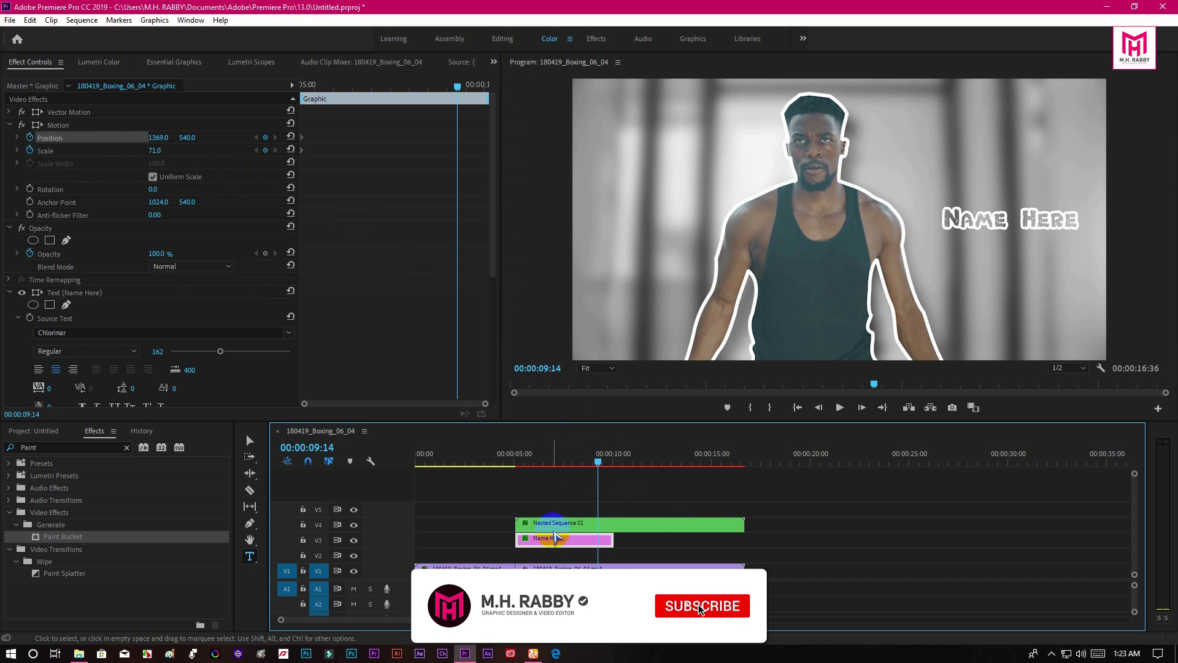
pyautogui.click(307, 98)
# Step: Keyframe the title small and shifted right-down at its start, growing to Scale 97 at the end
pyautogui.moveTo(322, 97); pyautogui.dragTo(275, 106)
pyautogui.moveTo(154, 155); pyautogui.dragTo(256, 146)
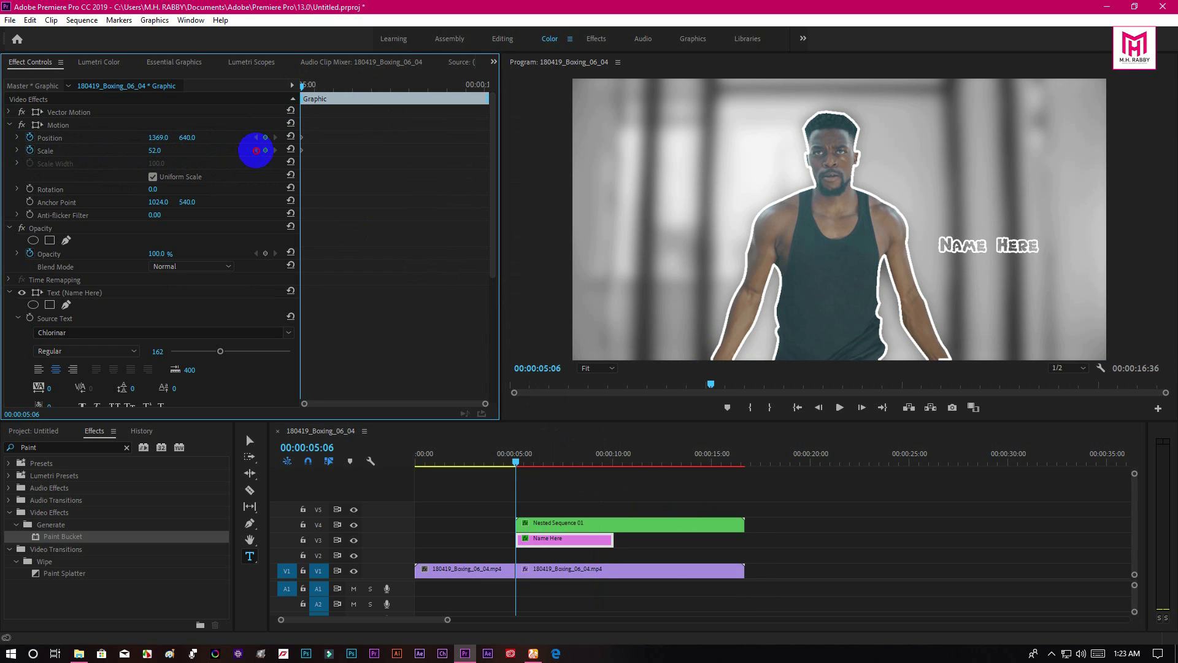
pyautogui.moveTo(152, 138)
pyautogui.mouseDown()
pyautogui.moveTo(560, 137)
pyautogui.moveTo(247, 115)
pyautogui.moveTo(162, 147)
pyautogui.mouseUp()
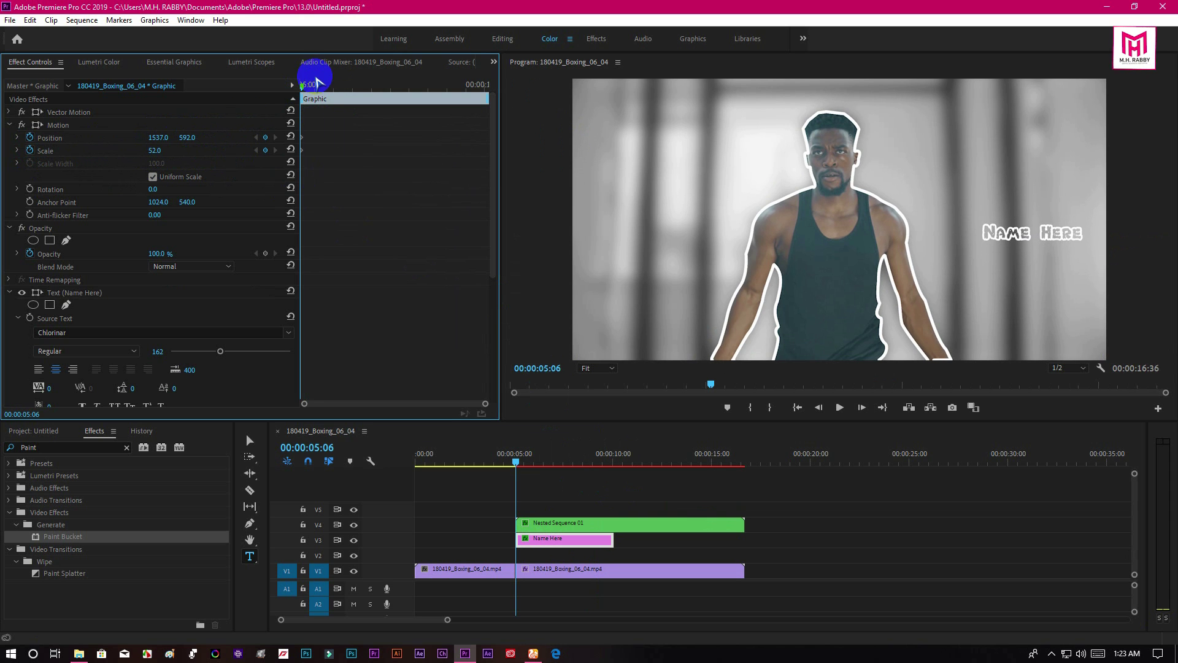
pyautogui.moveTo(315, 80); pyautogui.dragTo(468, 116)
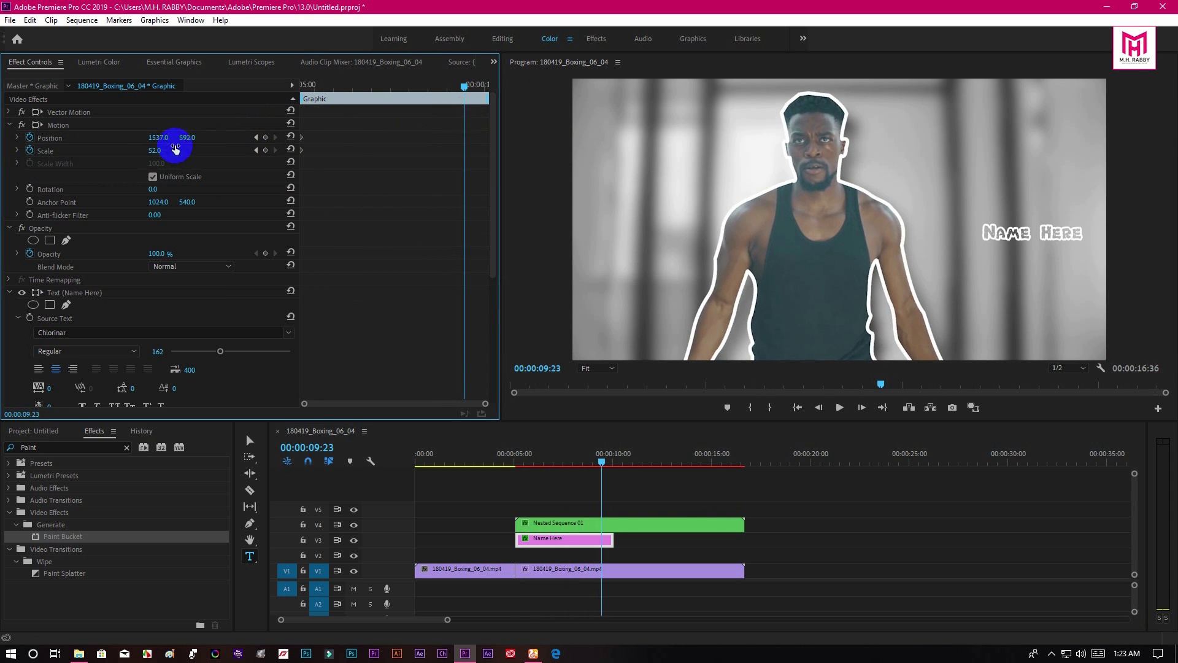
pyautogui.moveTo(160, 155)
pyautogui.mouseDown()
pyautogui.moveTo(185, 150)
pyautogui.moveTo(171, 136)
pyautogui.moveTo(1, 147)
pyautogui.moveTo(163, 137)
pyautogui.mouseUp()
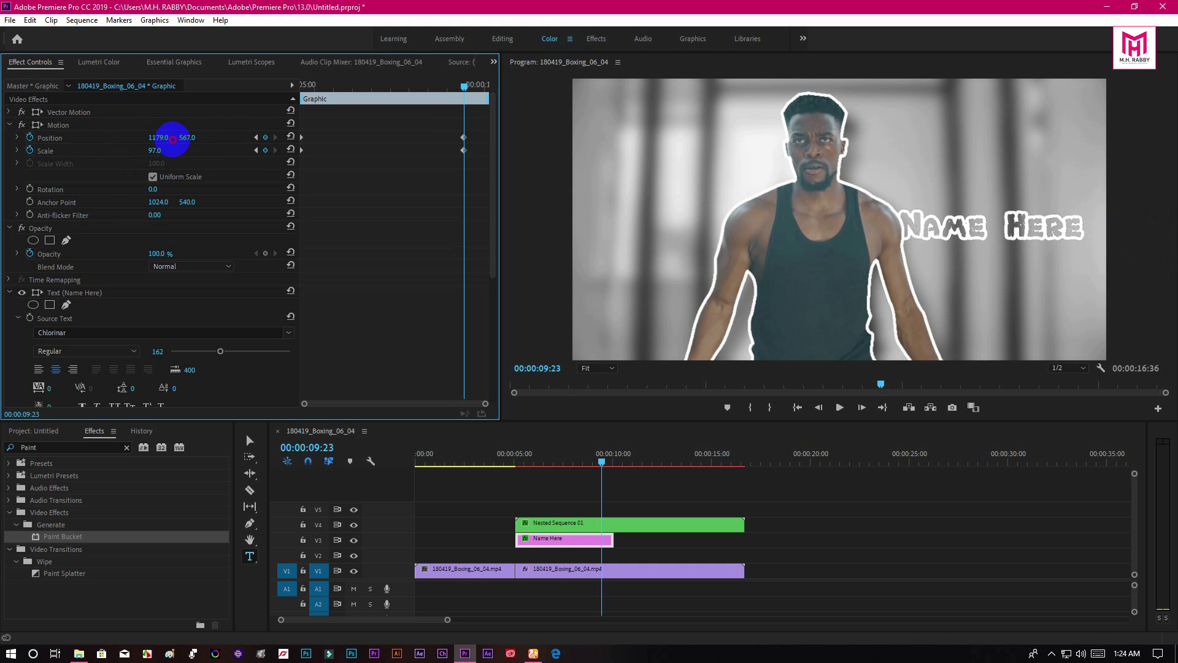
# Step: Extend the Name Here title clip to the end of the sequence
pyautogui.scroll(-3, 190, 137)
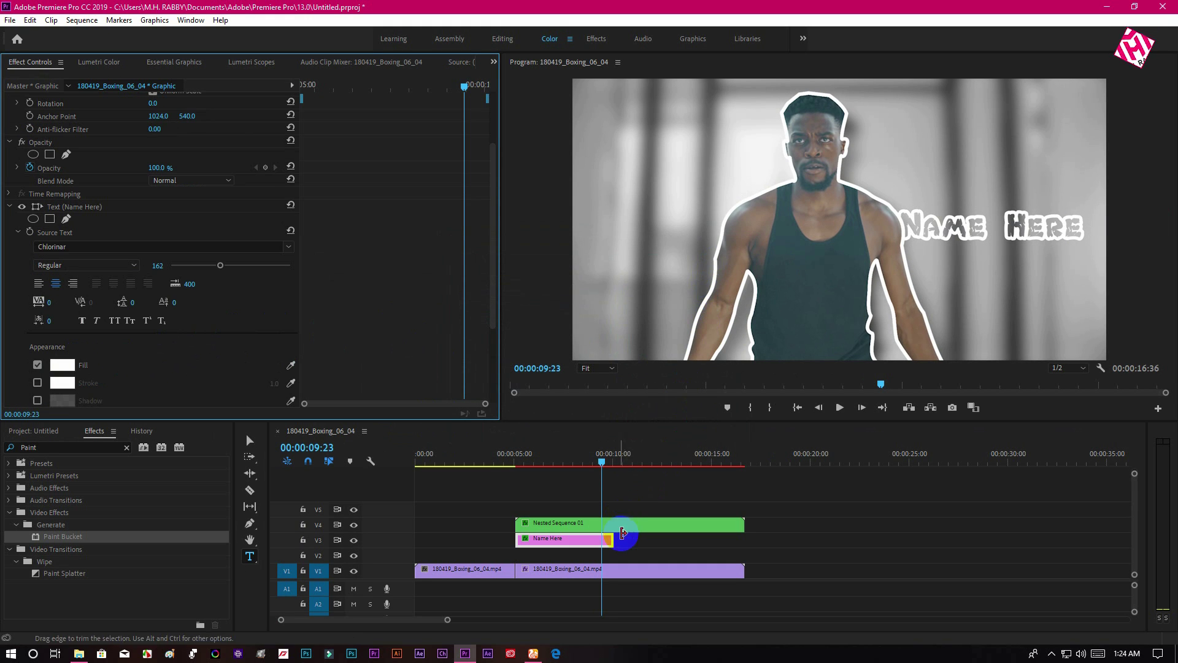
pyautogui.moveTo(612, 540); pyautogui.dragTo(742, 540)
pyautogui.click(386, 107)
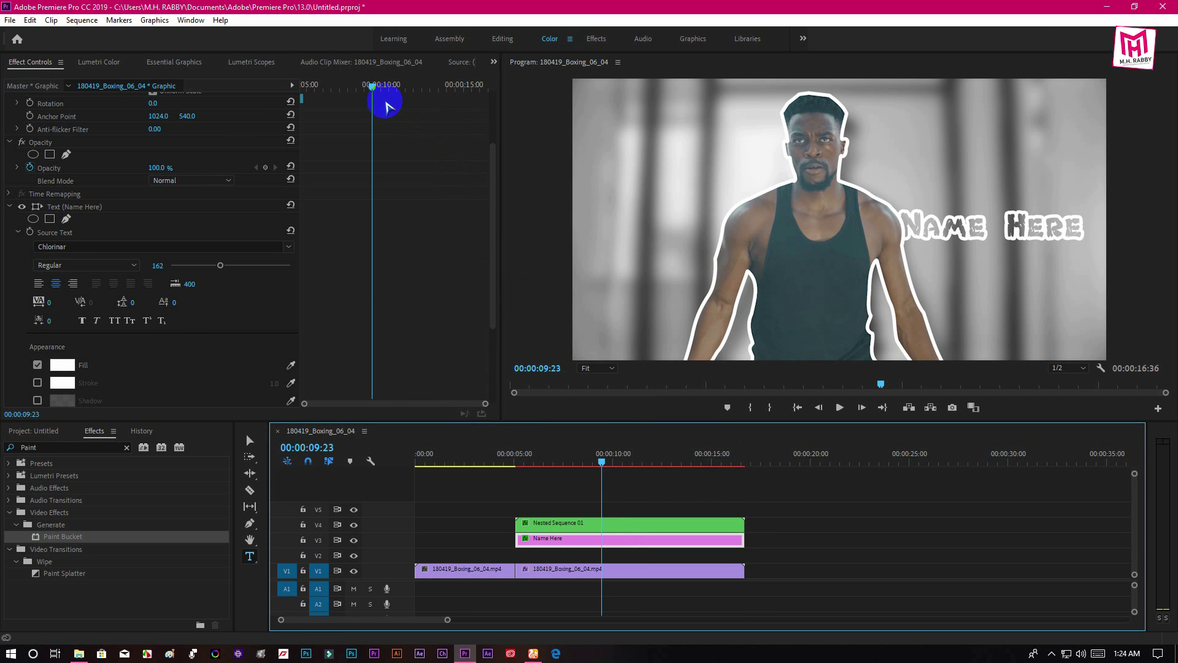
pyautogui.scroll(3, 415, 223)
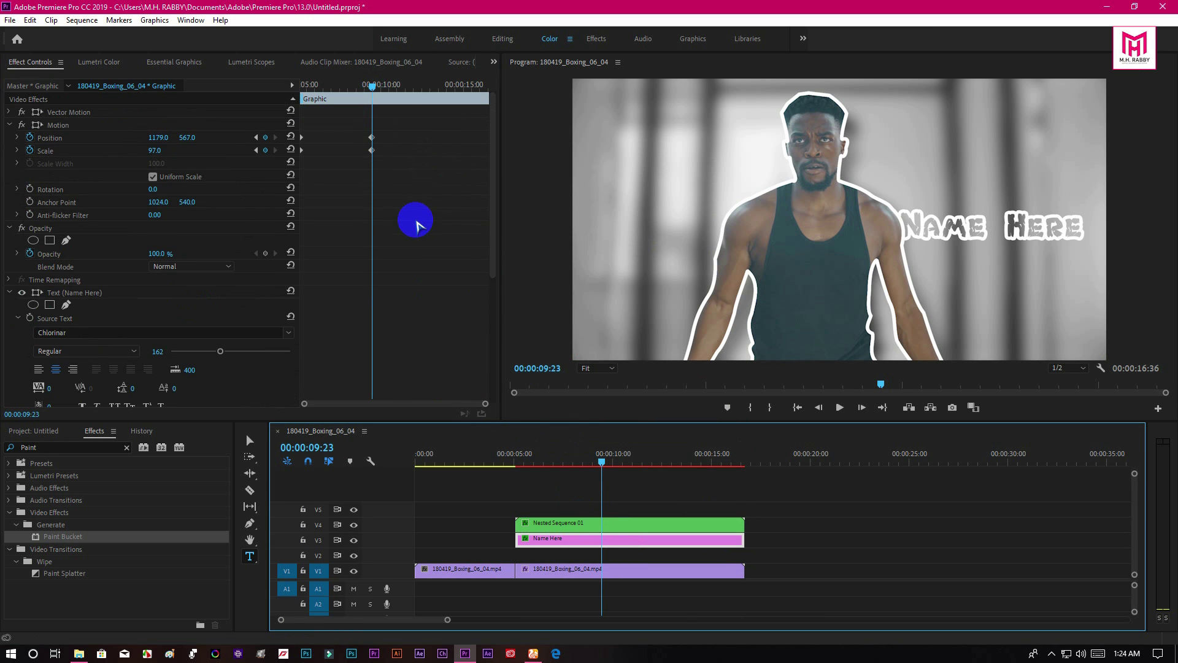
pyautogui.click(388, 128)
# Step: Apply Ease In to the end keyframes, move them later, and Ease Out the start keyframes
pyautogui.rightClick(372, 139)
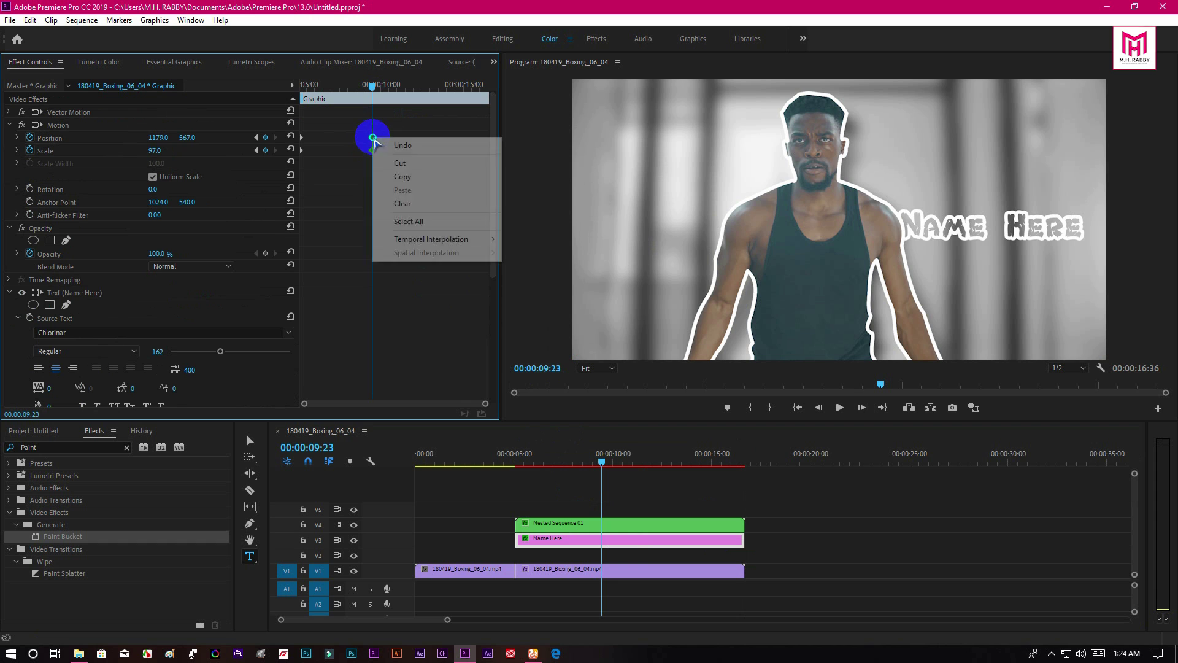
pyautogui.moveTo(430, 239)
pyautogui.click(531, 313)
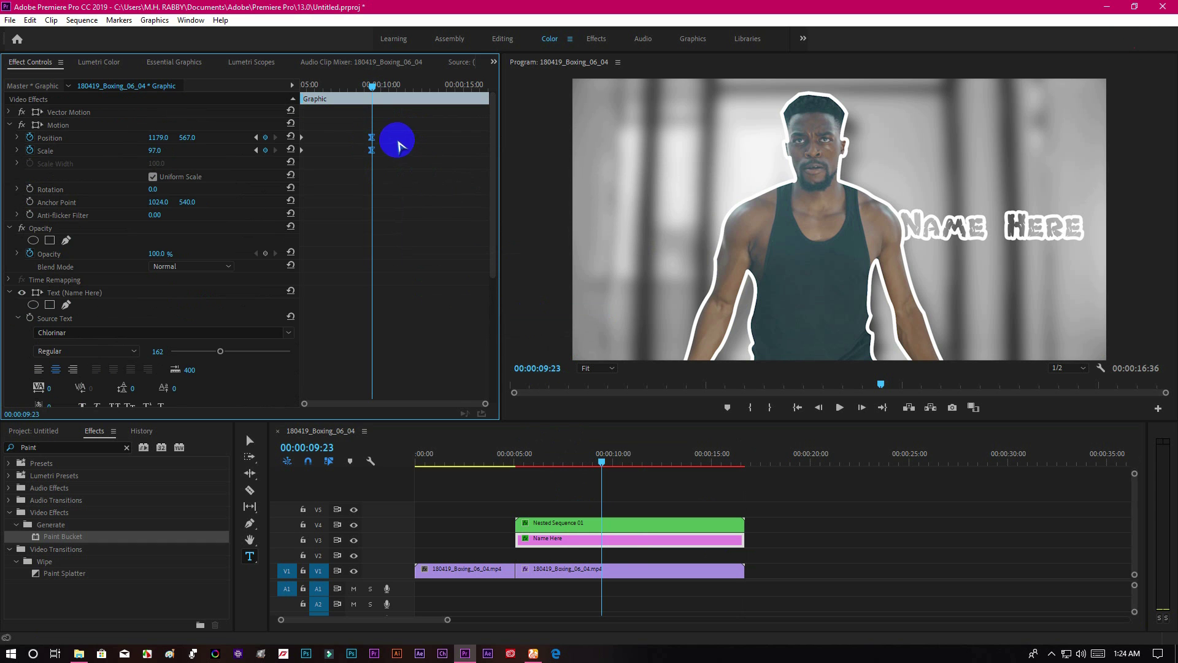
pyautogui.moveTo(372, 138); pyautogui.dragTo(479, 150)
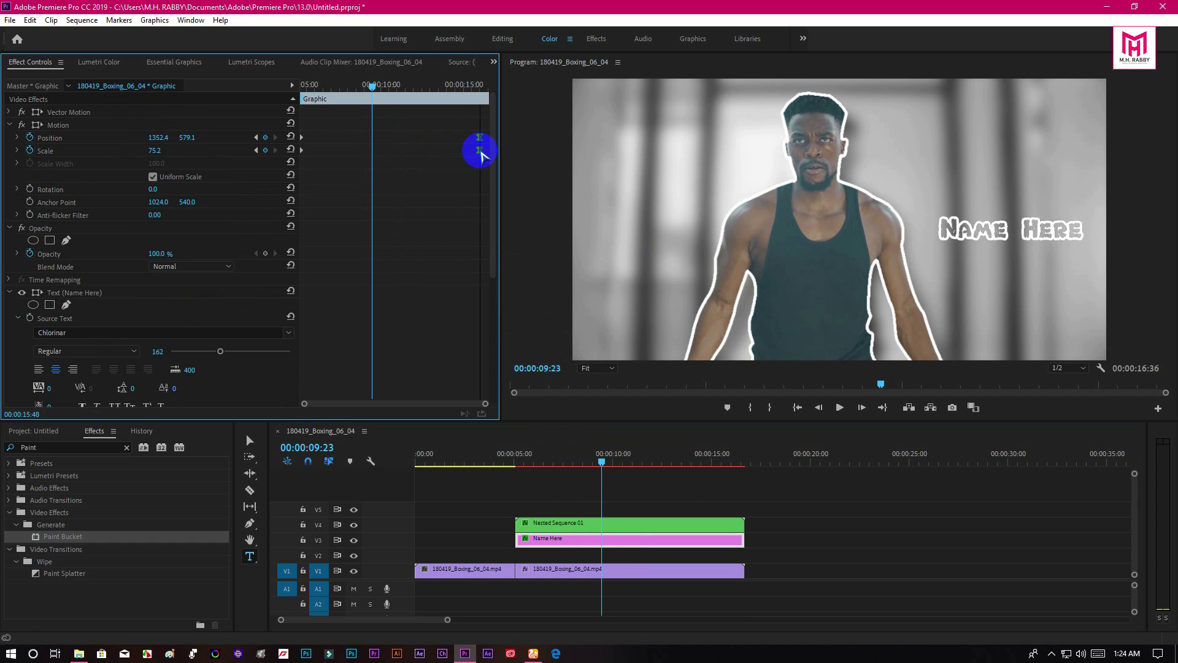
pyautogui.rightClick(305, 146)
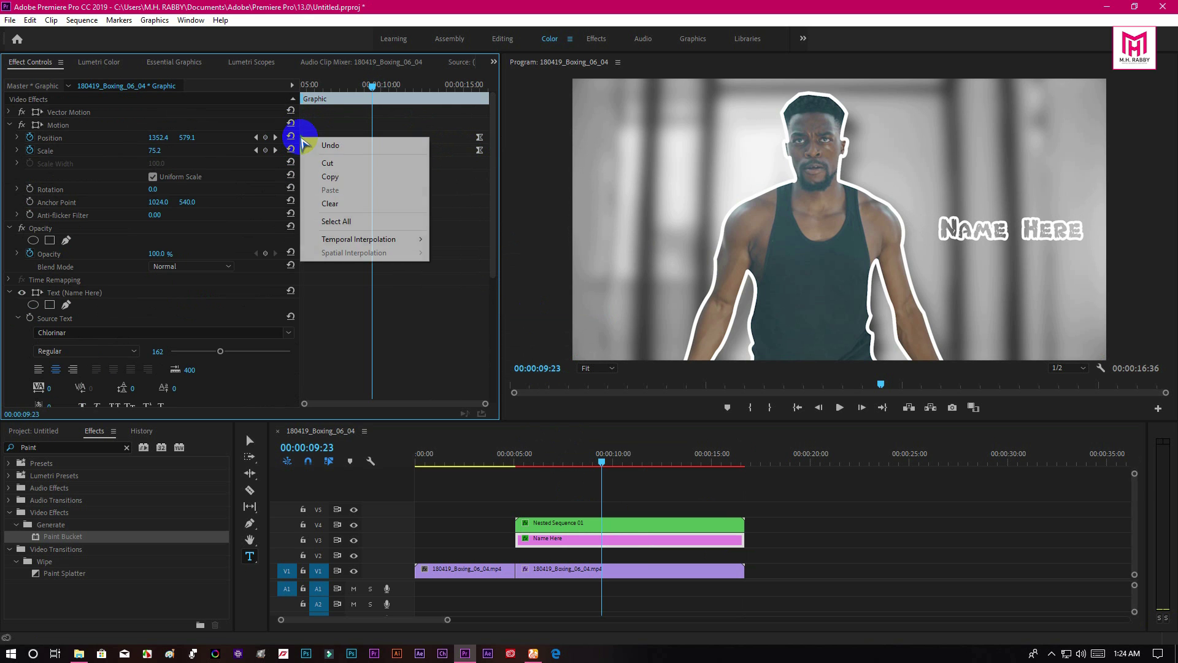
pyautogui.moveTo(393, 239)
pyautogui.click(460, 324)
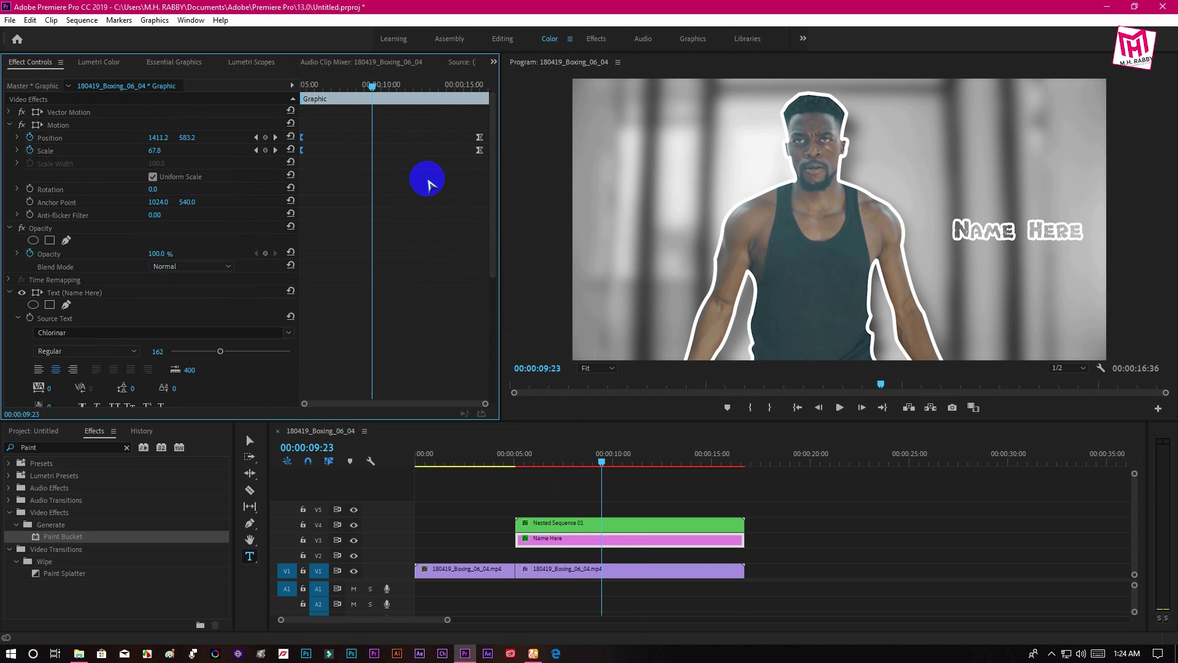
# Step: Play back and scrub through the title's growing entrance animation
pyautogui.click(509, 461)
pyautogui.press('space')
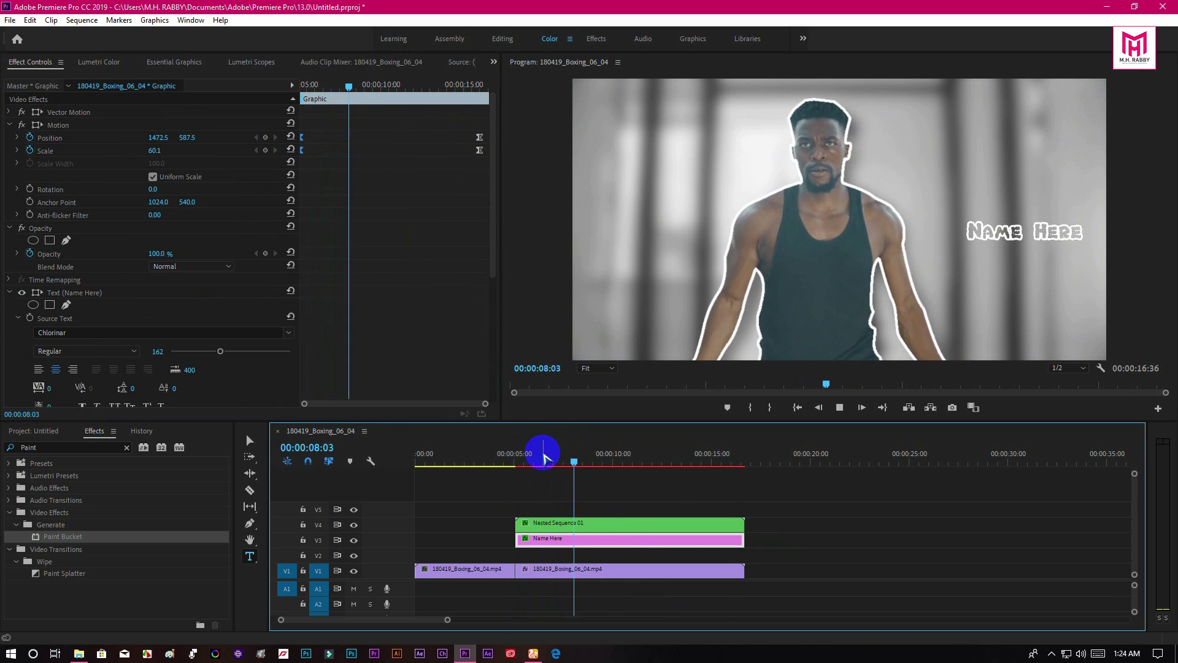
pyautogui.press('space')
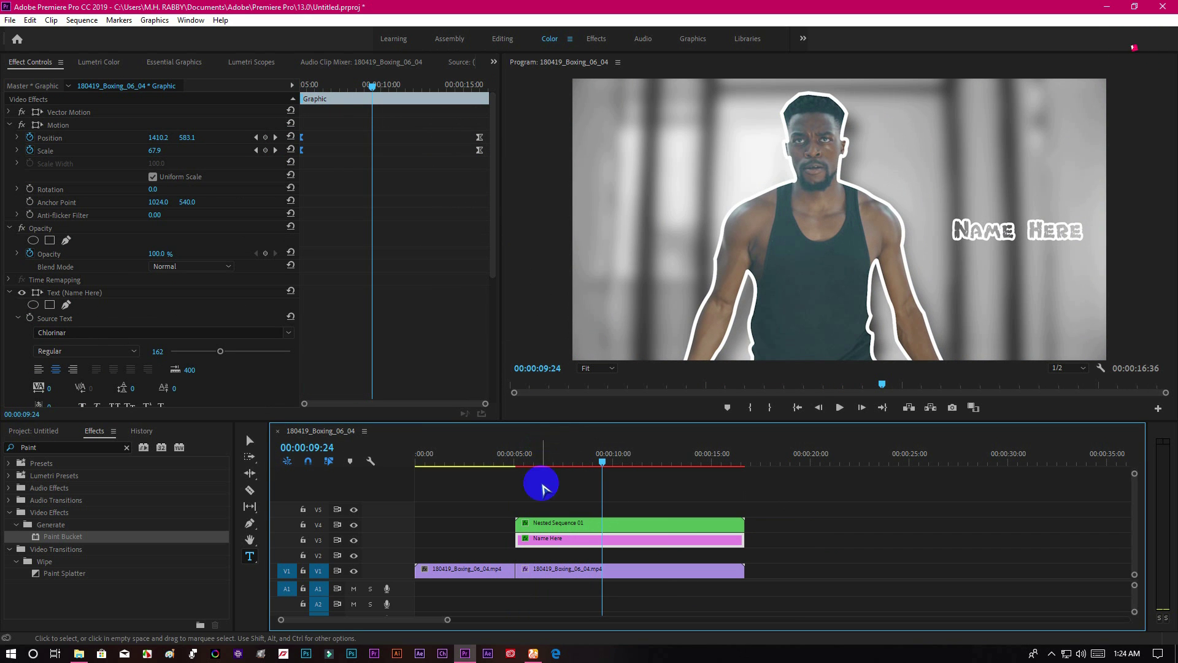
pyautogui.click(510, 464)
pyautogui.moveTo(512, 464)
pyautogui.mouseDown()
pyautogui.moveTo(526, 463)
pyautogui.moveTo(507, 463)
pyautogui.moveTo(523, 463)
pyautogui.moveTo(505, 469)
pyautogui.moveTo(517, 474)
pyautogui.mouseUp()
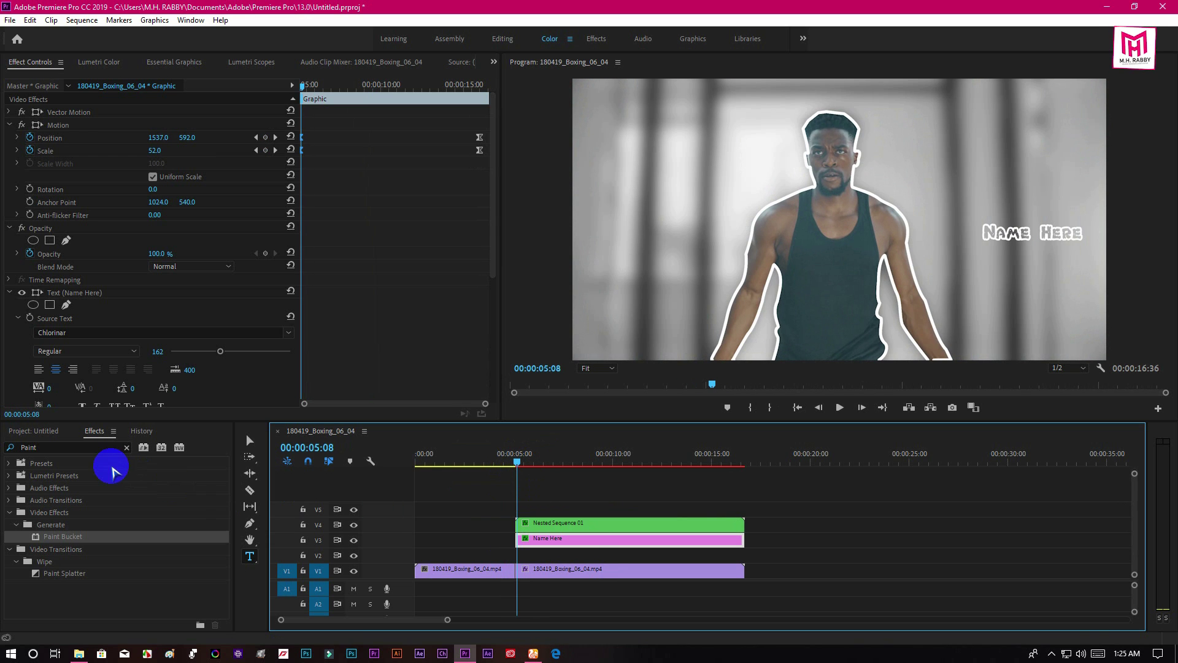
# Step: Drop the Dip to White dissolve onto the cut between the two V1 clips
pyautogui.click(126, 448)
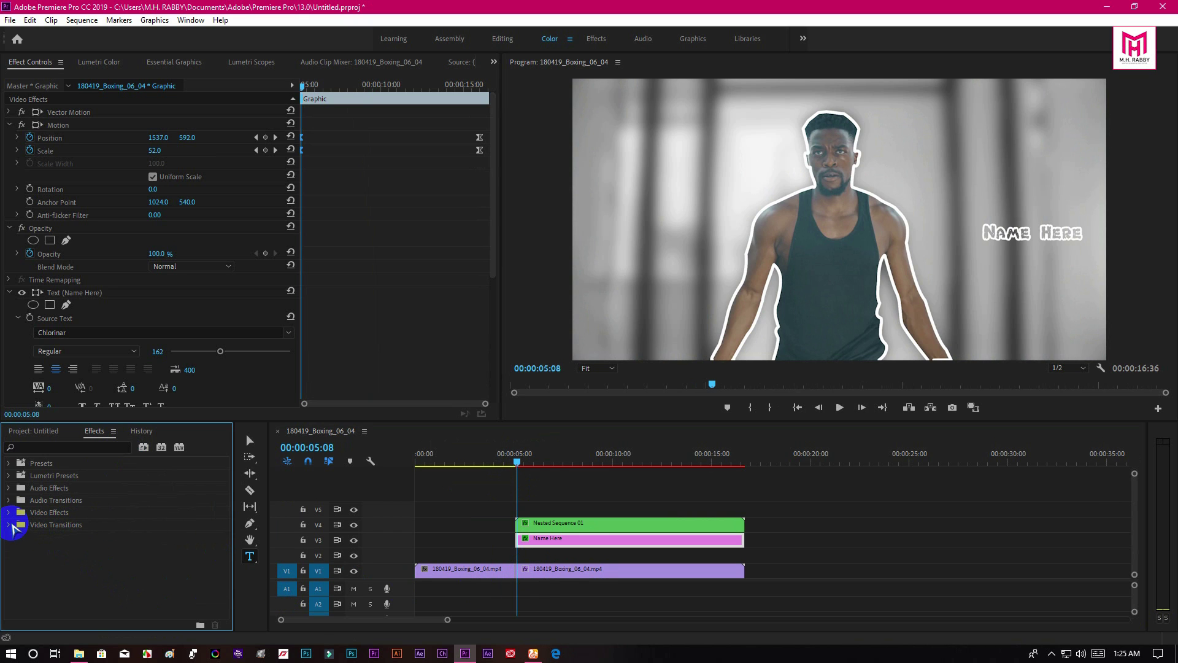
pyautogui.scroll(-1, 66, 565)
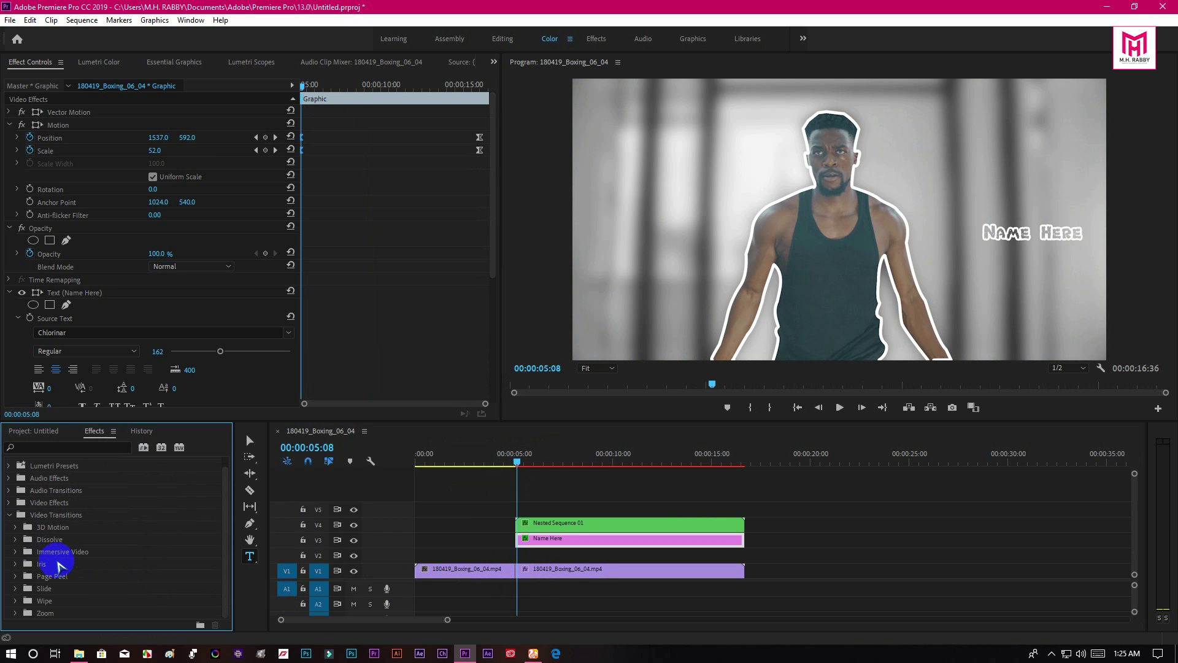
pyautogui.click(16, 539)
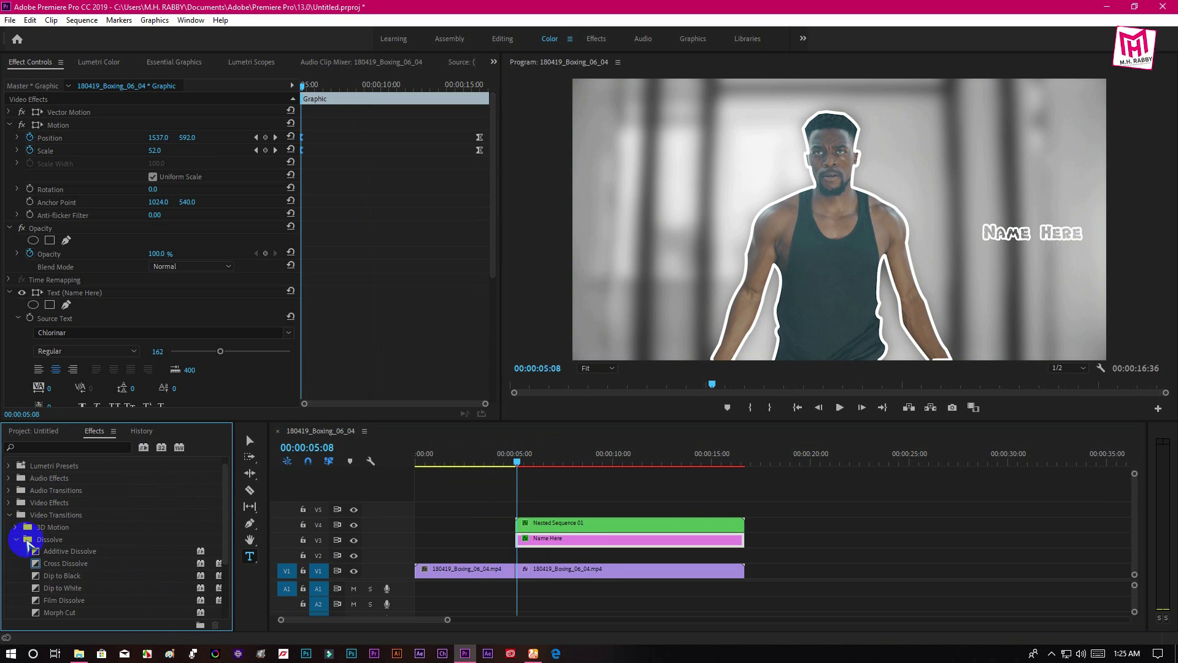
pyautogui.scroll(-4, 50, 541)
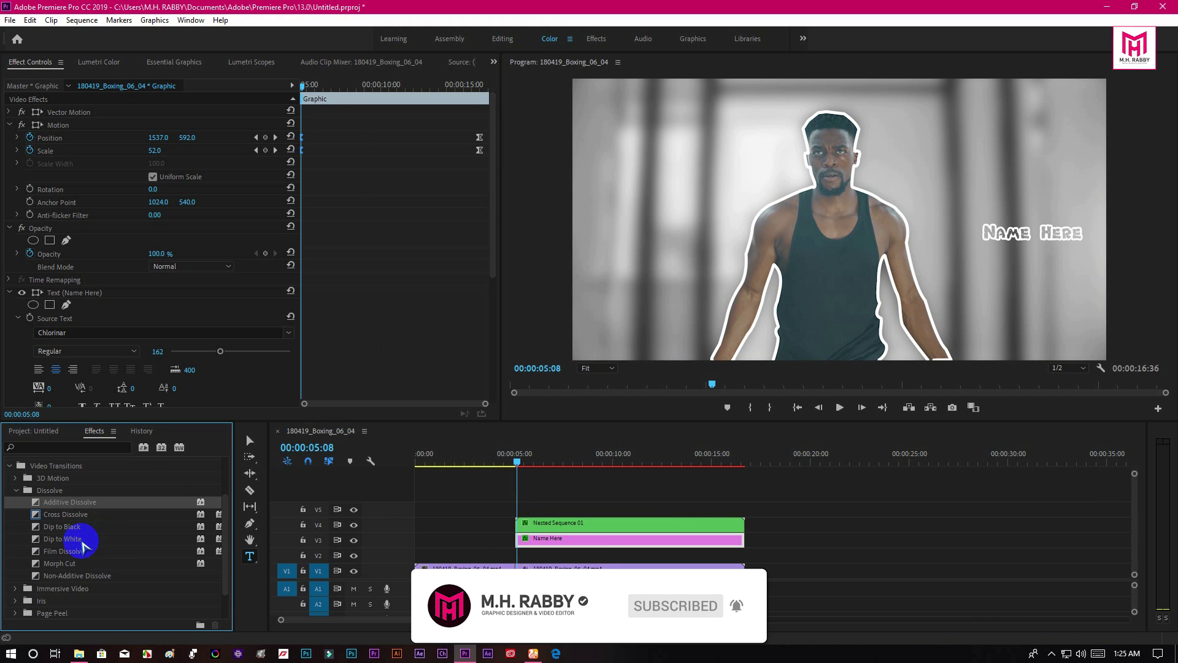
pyautogui.moveTo(84, 540); pyautogui.dragTo(519, 583)
# Step: Shorten the Dip to White transition to 10 frames
pyautogui.press('=')
pyautogui.press('=')
pyautogui.press('=')
pyautogui.press('=')
pyautogui.press('=')
pyautogui.click(520, 574)
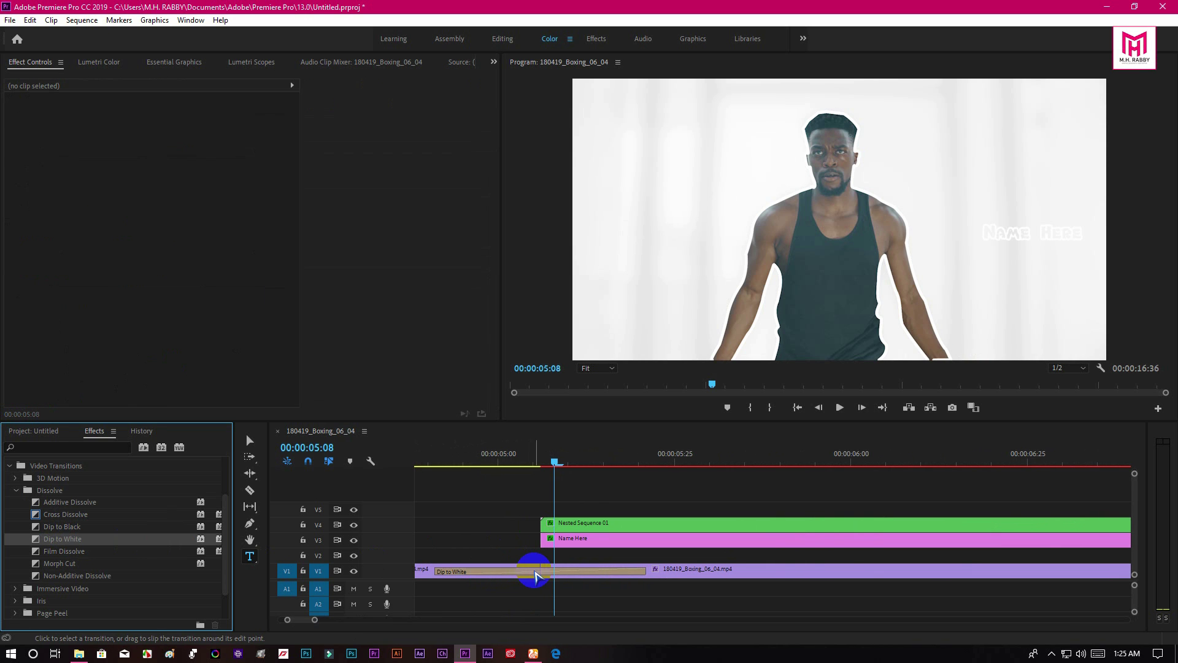
pyautogui.moveTo(642, 571); pyautogui.dragTo(575, 571)
pyautogui.click(515, 462)
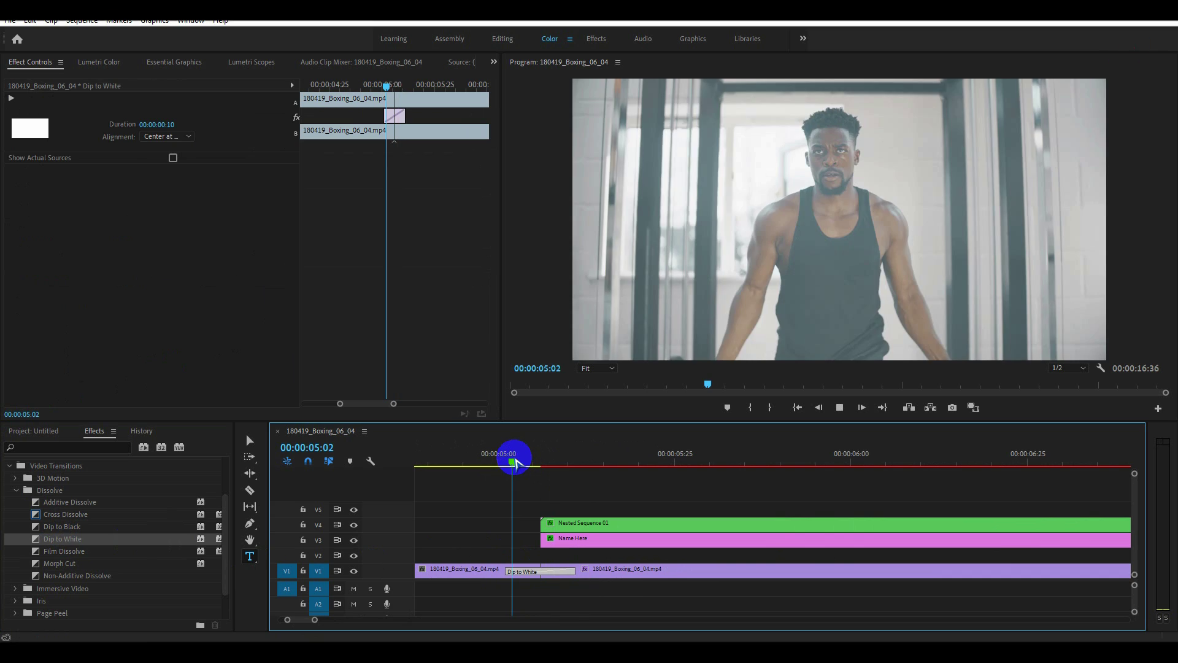
pyautogui.press('space')
pyautogui.press('space')
pyautogui.press('-')
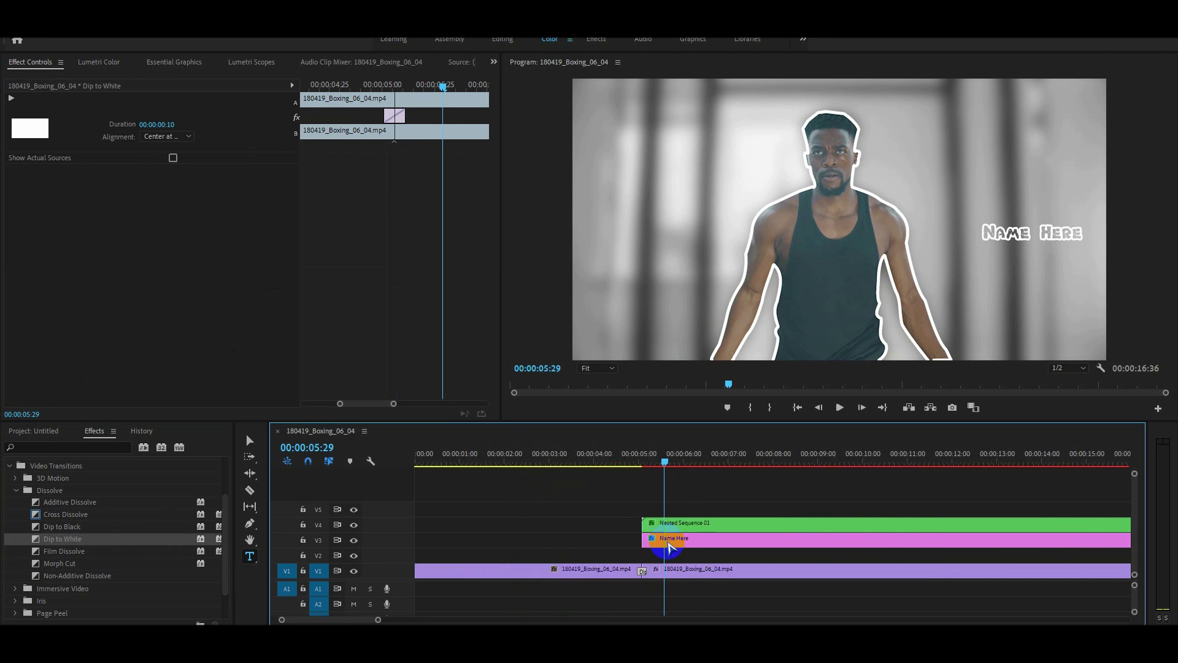